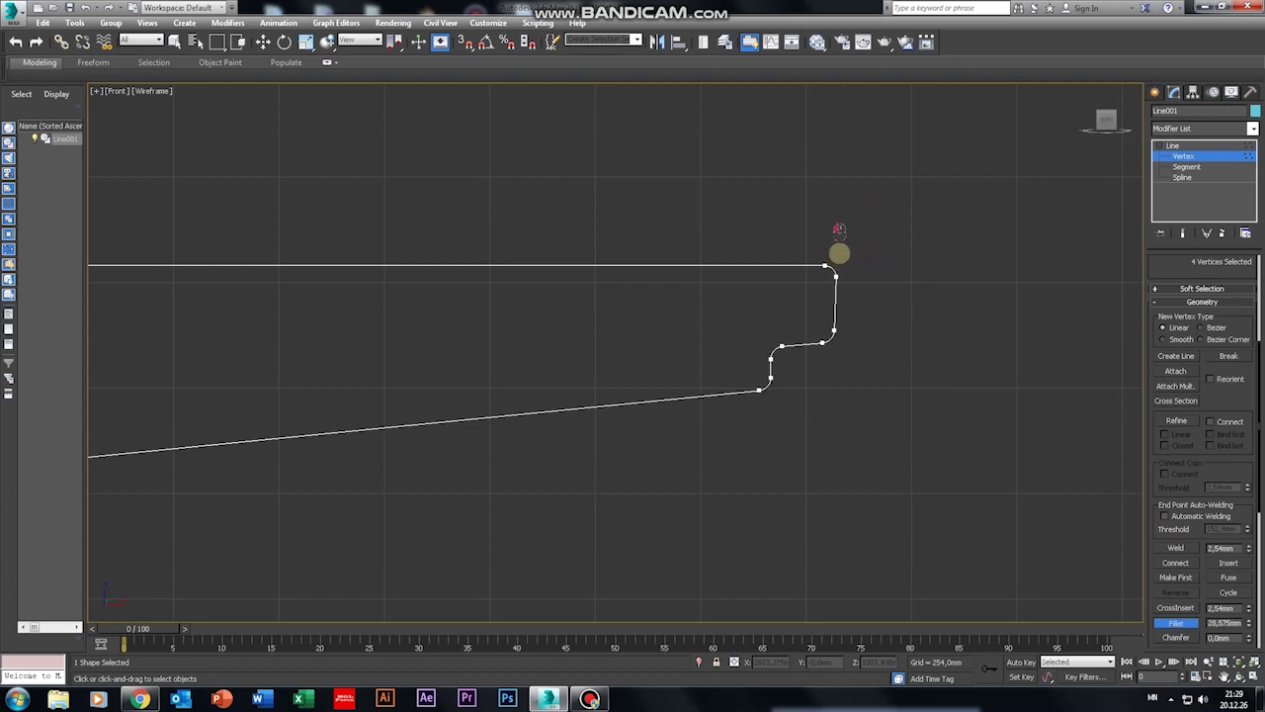
# Step: Fillet the four corners at the profile's stepped outer end and the two inner step corners by about 17.5 mm, and leave vertex editing
pyautogui.moveTo(839, 229); pyautogui.dragTo(840, 219)
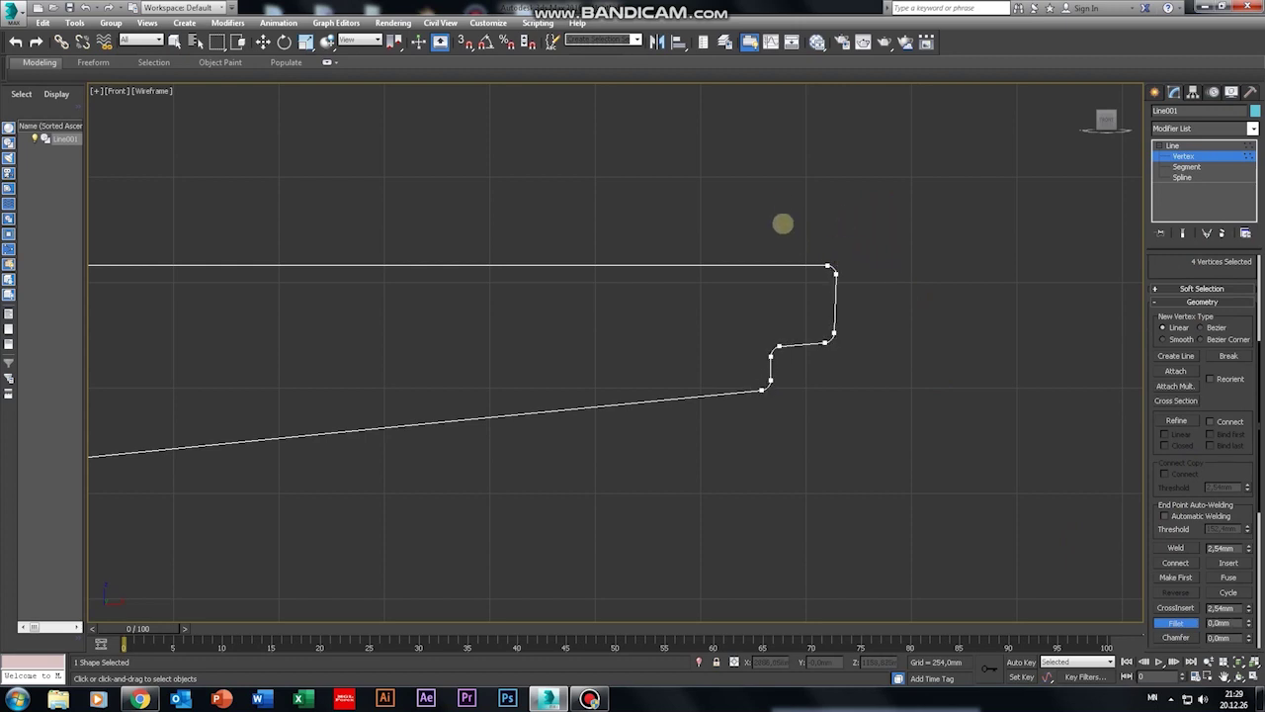
pyautogui.scroll(-4, 609, 268)
pyautogui.scroll(5, 661, 317)
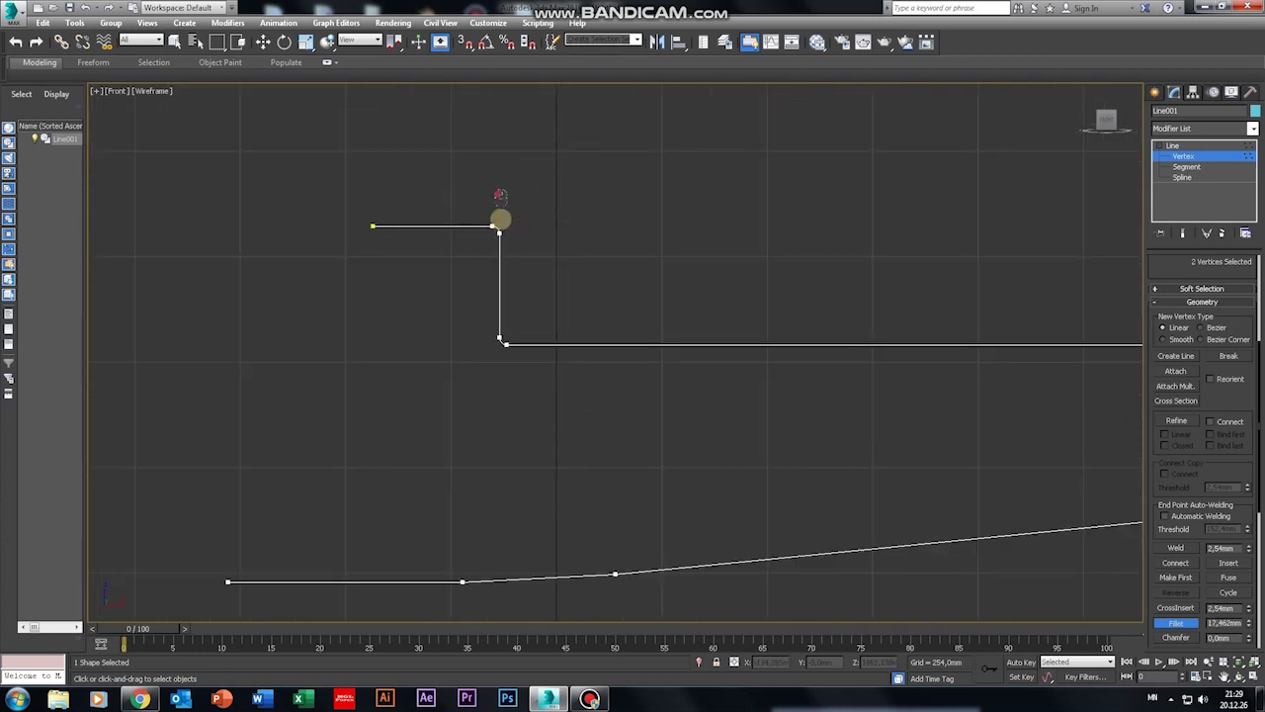
pyautogui.moveTo(598, 462); pyautogui.dragTo(697, 335, button='middle')
pyautogui.click(1204, 156)
pyautogui.press('w')
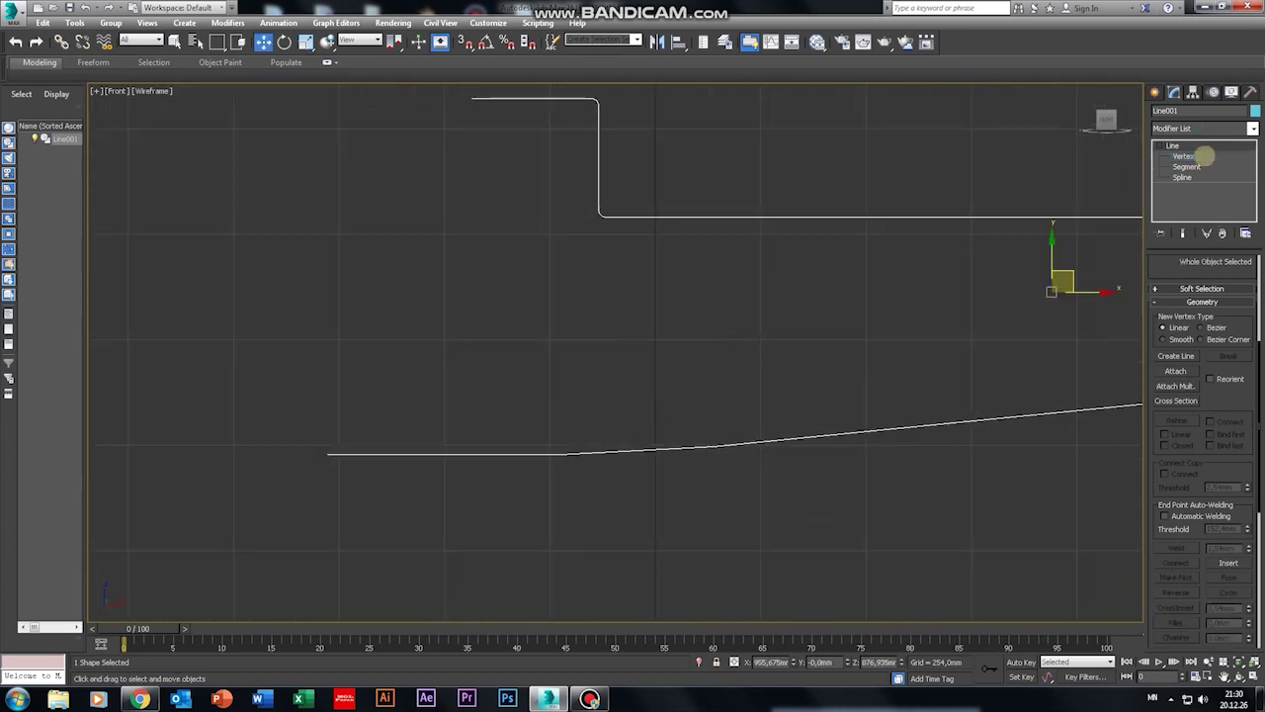
pyautogui.scroll(-6, 887, 341)
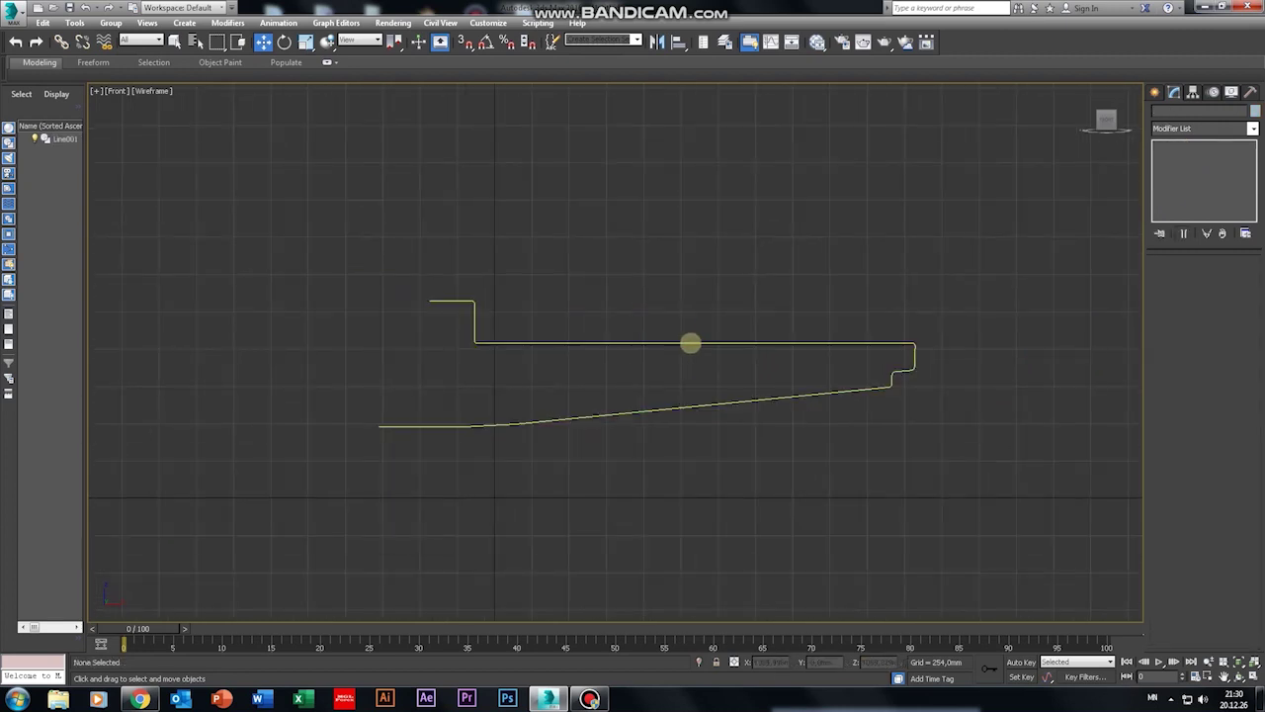
pyautogui.click(1181, 128)
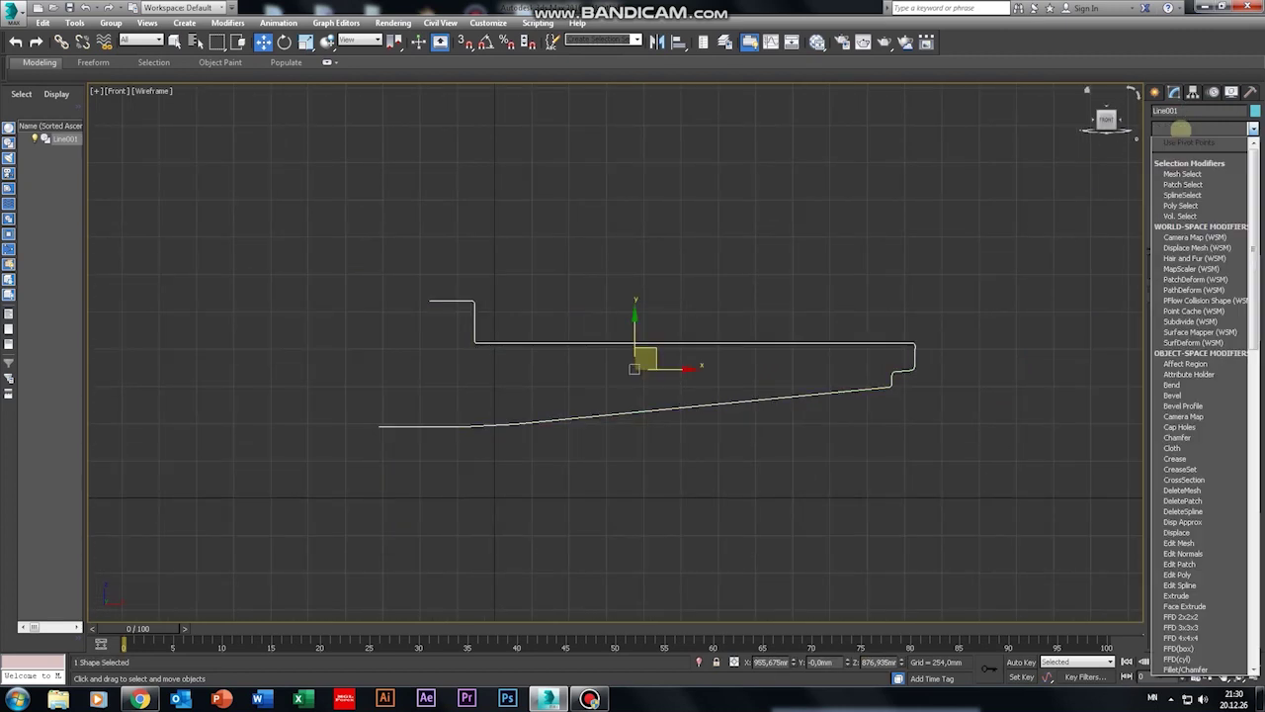
pyautogui.click(1181, 129)
pyautogui.press('l')
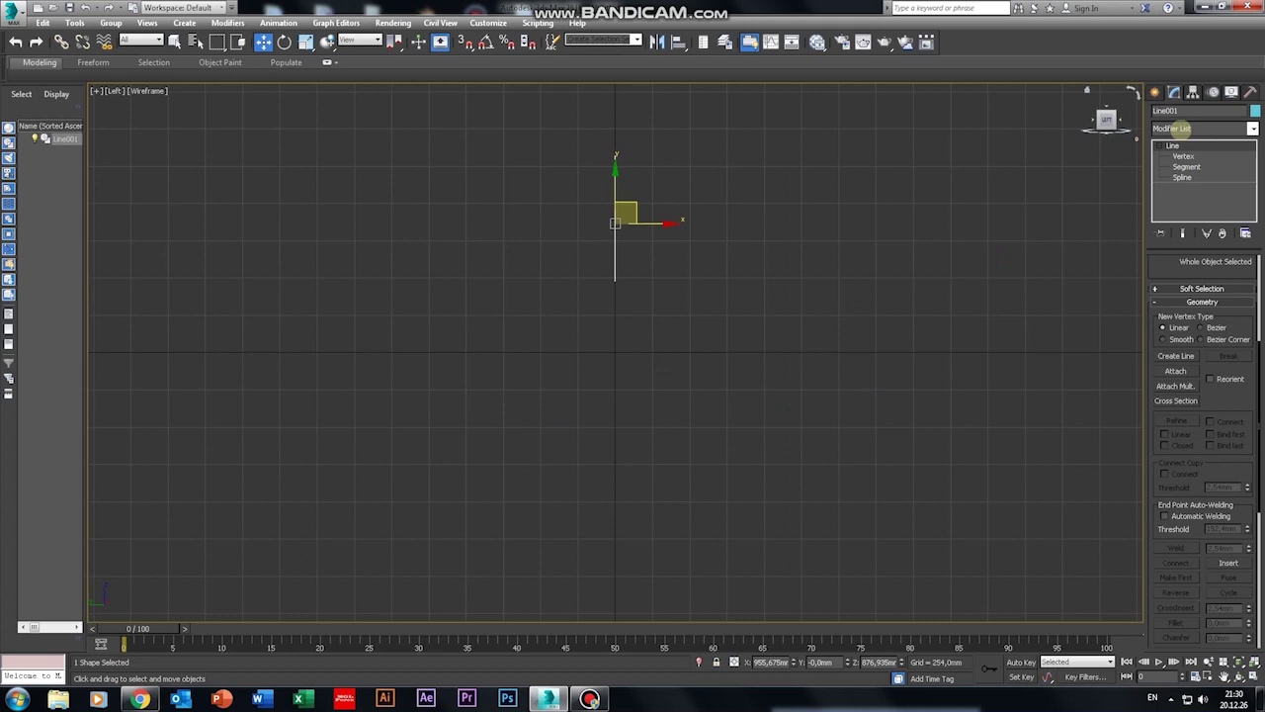
pyautogui.press('f')
# Step: Apply a Lathe modifier to the line profile and align its axis to Min
pyautogui.click(1198, 128)
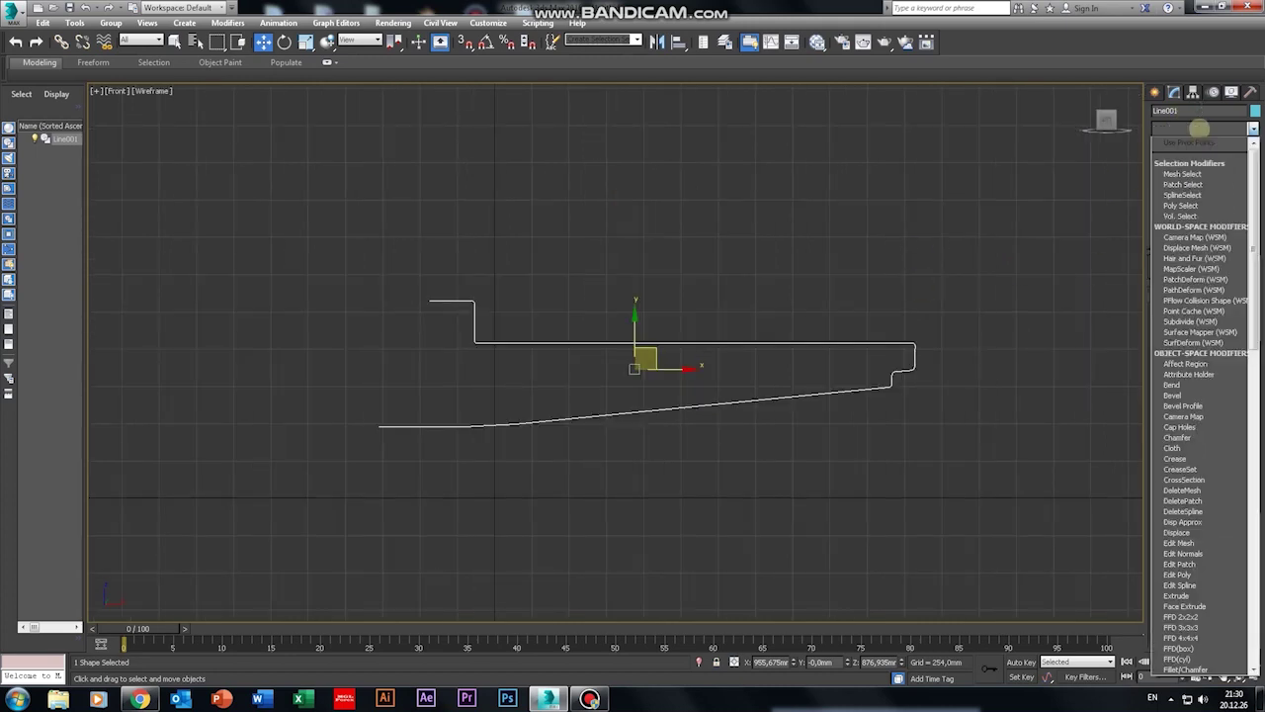
pyautogui.press('l')
pyautogui.click(1200, 141)
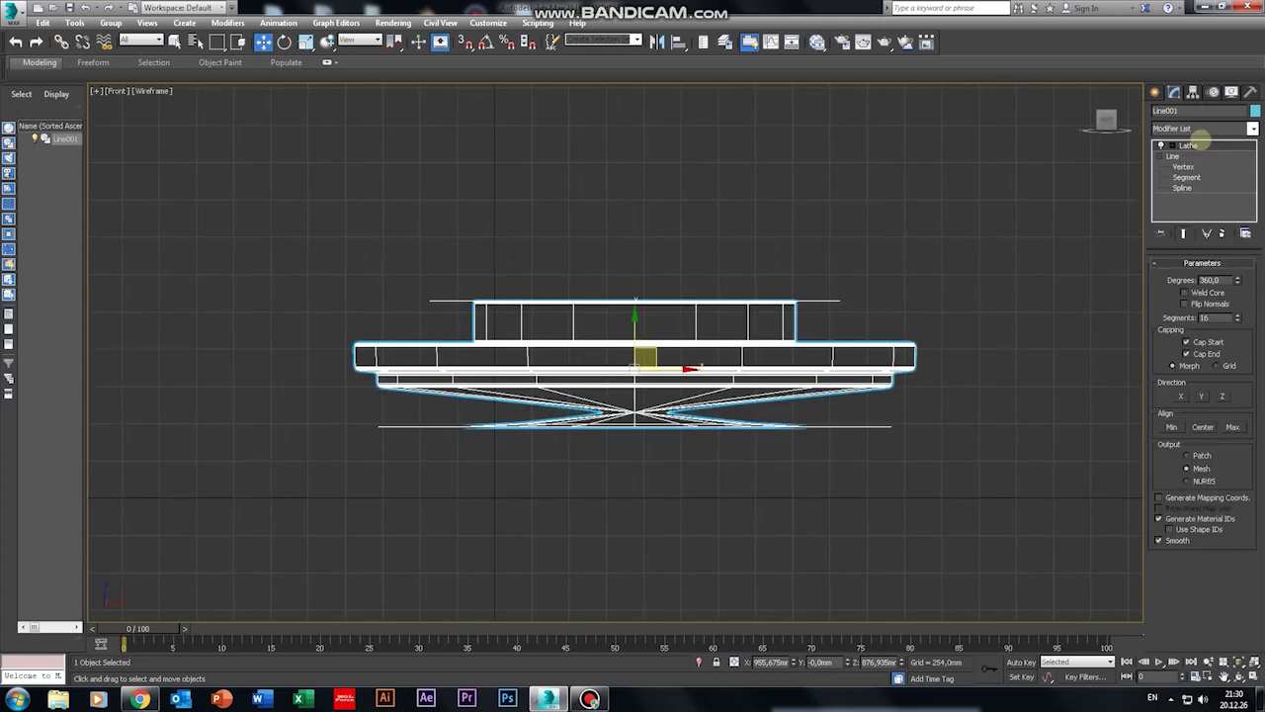
pyautogui.click(1172, 426)
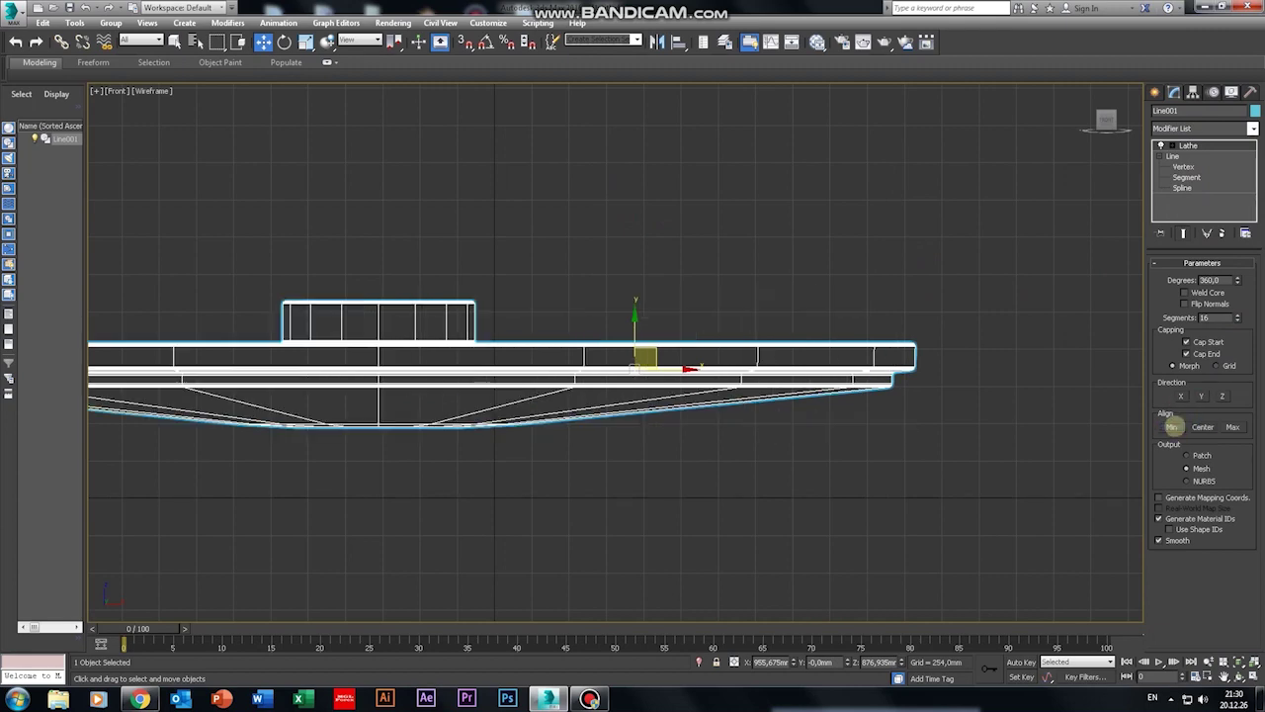
# Step: Switch to the four-viewport layout, check the lathed disc's underside in perspective and frame the disc in every view
pyautogui.hotkey('alt', 'w')
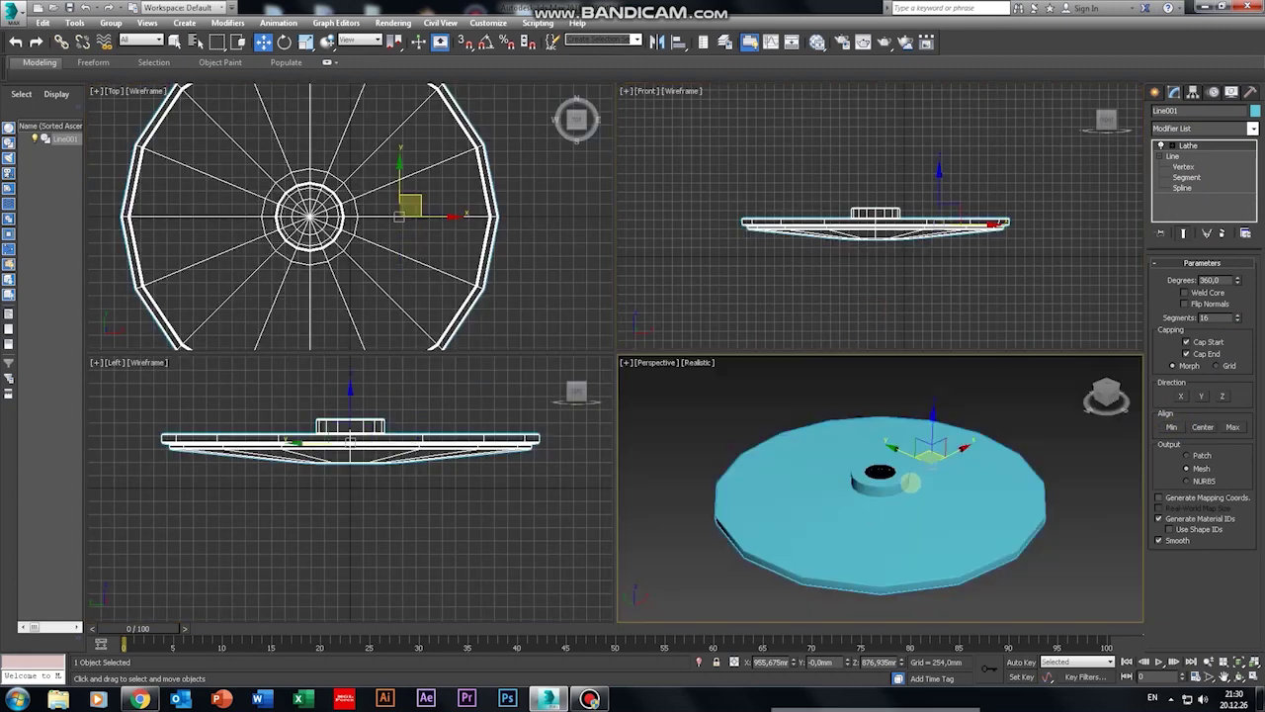
pyautogui.keyDown('alt'); pyautogui.moveTo(872, 563); pyautogui.dragTo(902, 524, button='middle'); pyautogui.keyUp('alt')
pyautogui.press('h')
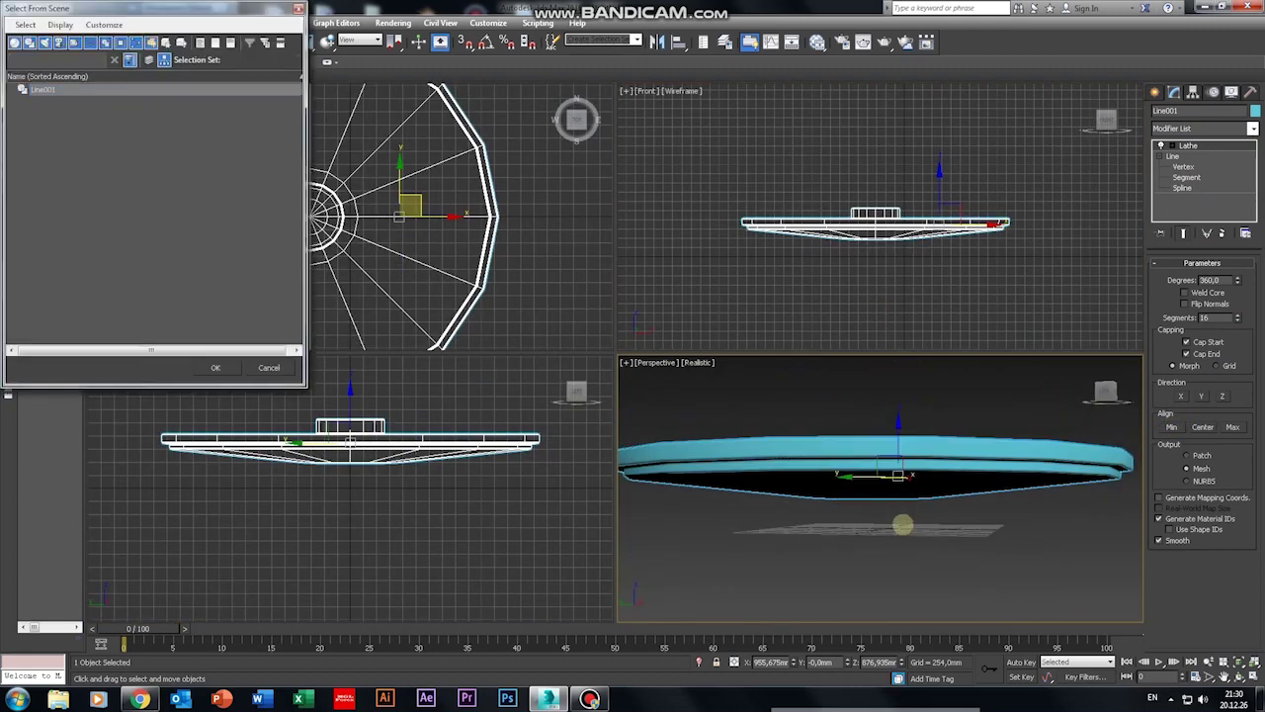
pyautogui.press('Escape')
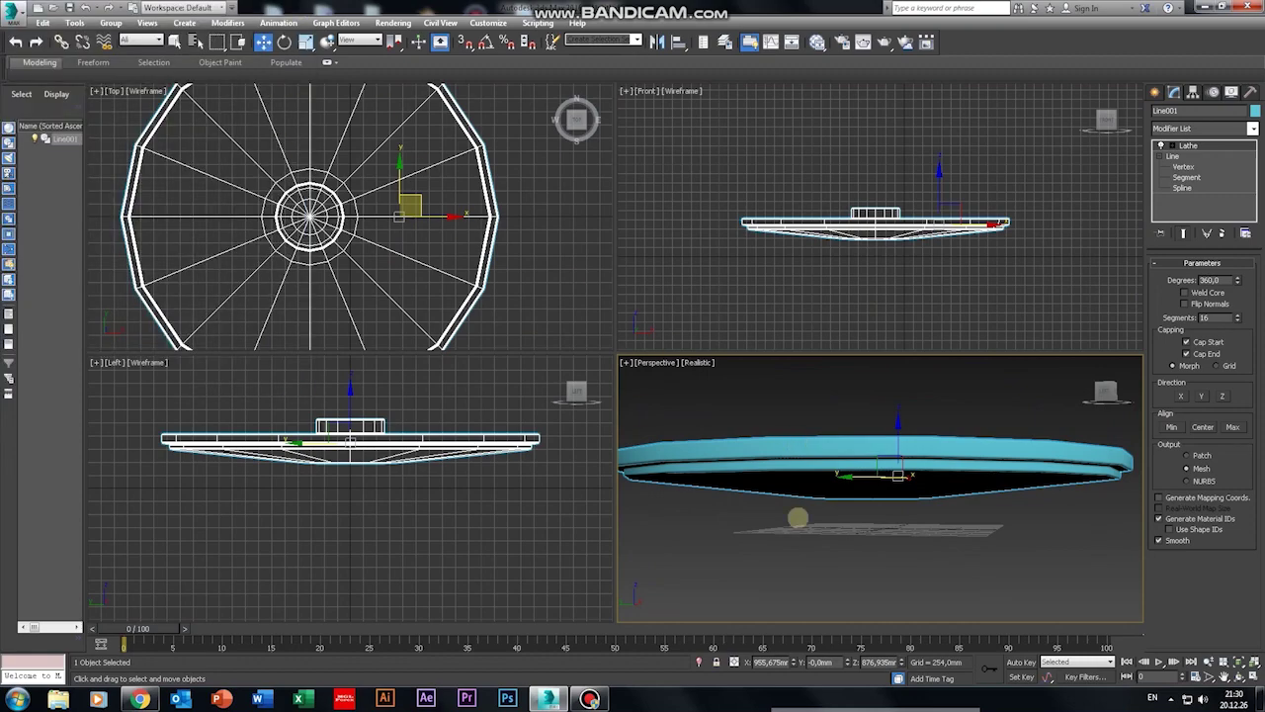
pyautogui.click(913, 564)
pyautogui.click(932, 271)
pyautogui.click(497, 515)
pyautogui.click(534, 238)
pyautogui.press('z')
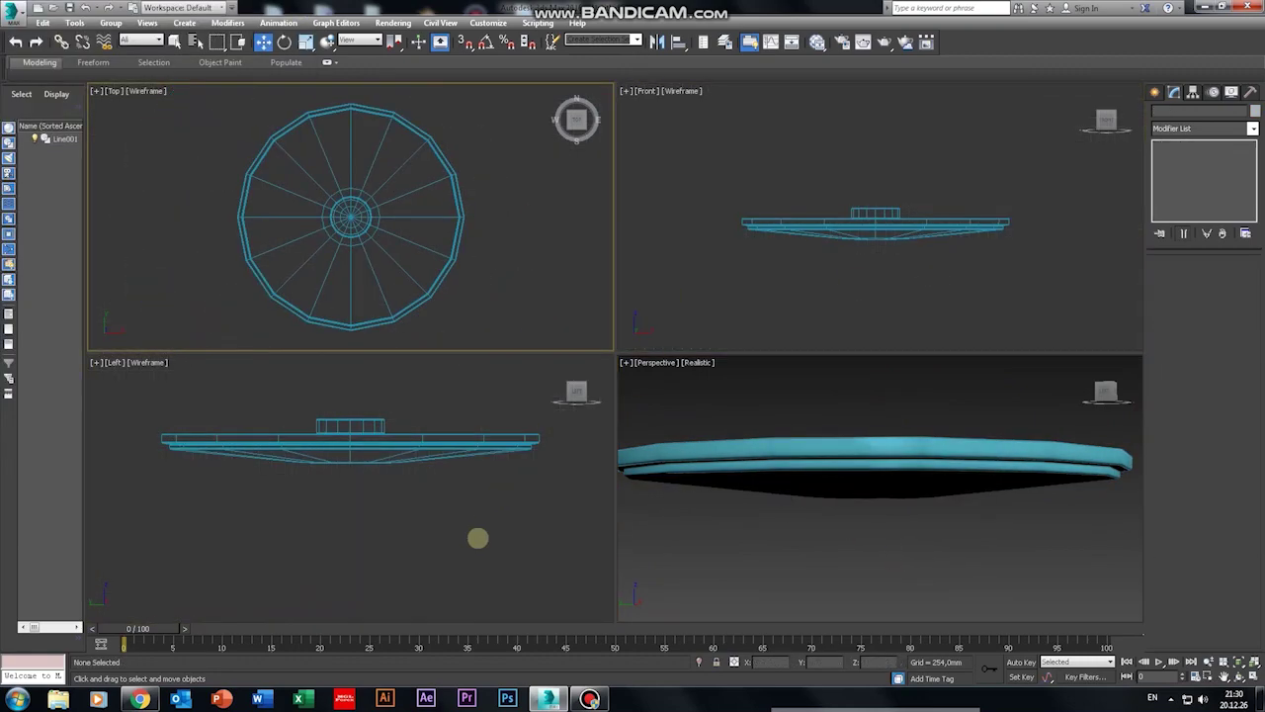
pyautogui.click(477, 537)
pyautogui.press('z')
pyautogui.press('z')
pyautogui.click(895, 512)
pyautogui.press('z')
pyautogui.keyDown('alt'); pyautogui.moveTo(836, 551); pyautogui.dragTo(913, 466, button='middle'); pyautogui.keyUp('alt')
# Step: Try the X and Z directions for the disc's Lathe axis and return it to Y
pyautogui.click(913, 466)
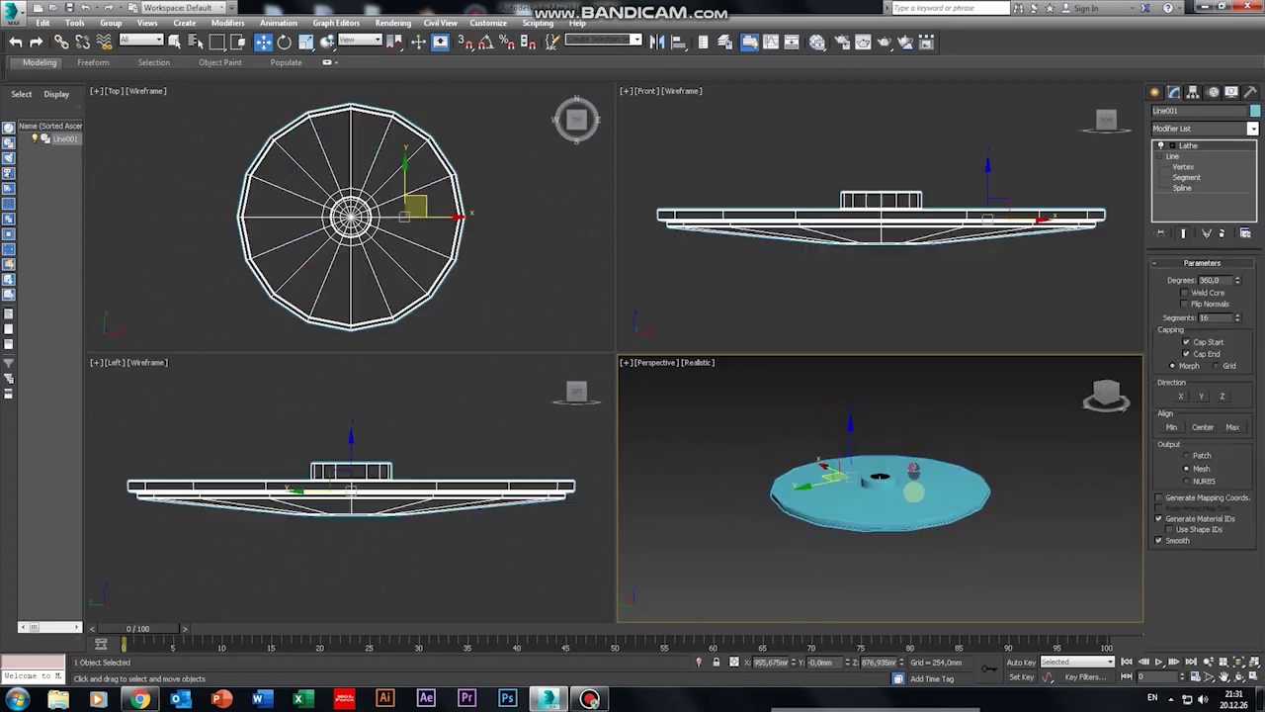
pyautogui.click(1201, 395)
pyautogui.click(1180, 395)
pyautogui.click(1221, 395)
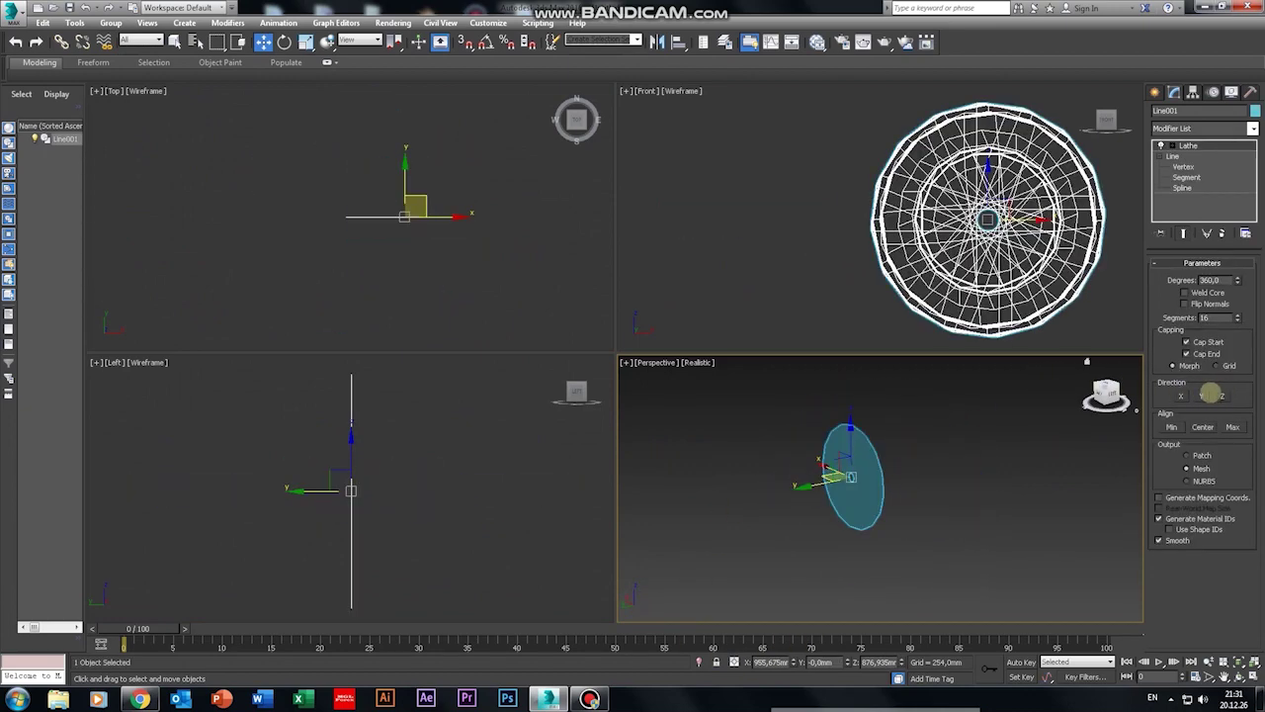
pyautogui.click(1201, 393)
pyautogui.click(1201, 426)
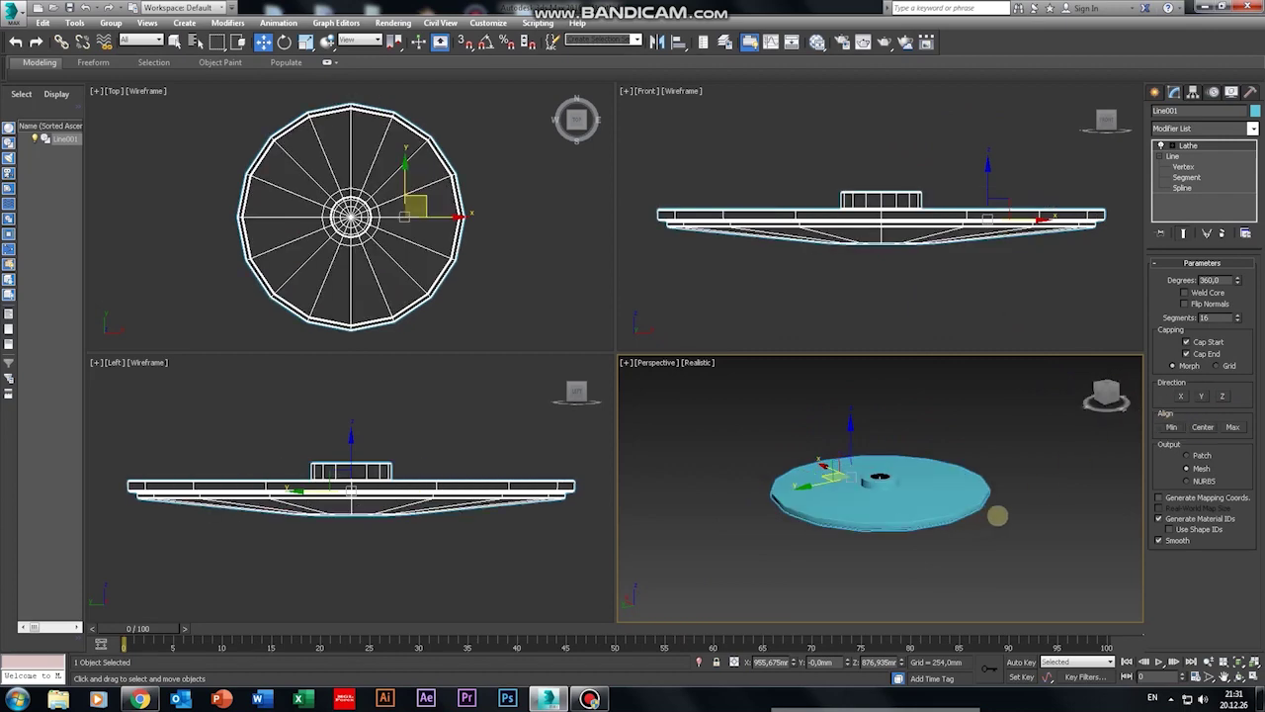
# Step: Set the Lathe output of the disc to Patch and check the surface in perspective
pyautogui.click(944, 544)
pyautogui.keyDown('alt'); pyautogui.moveTo(944, 545); pyautogui.dragTo(978, 536, button='middle'); pyautogui.keyUp('alt')
pyautogui.click(1008, 219)
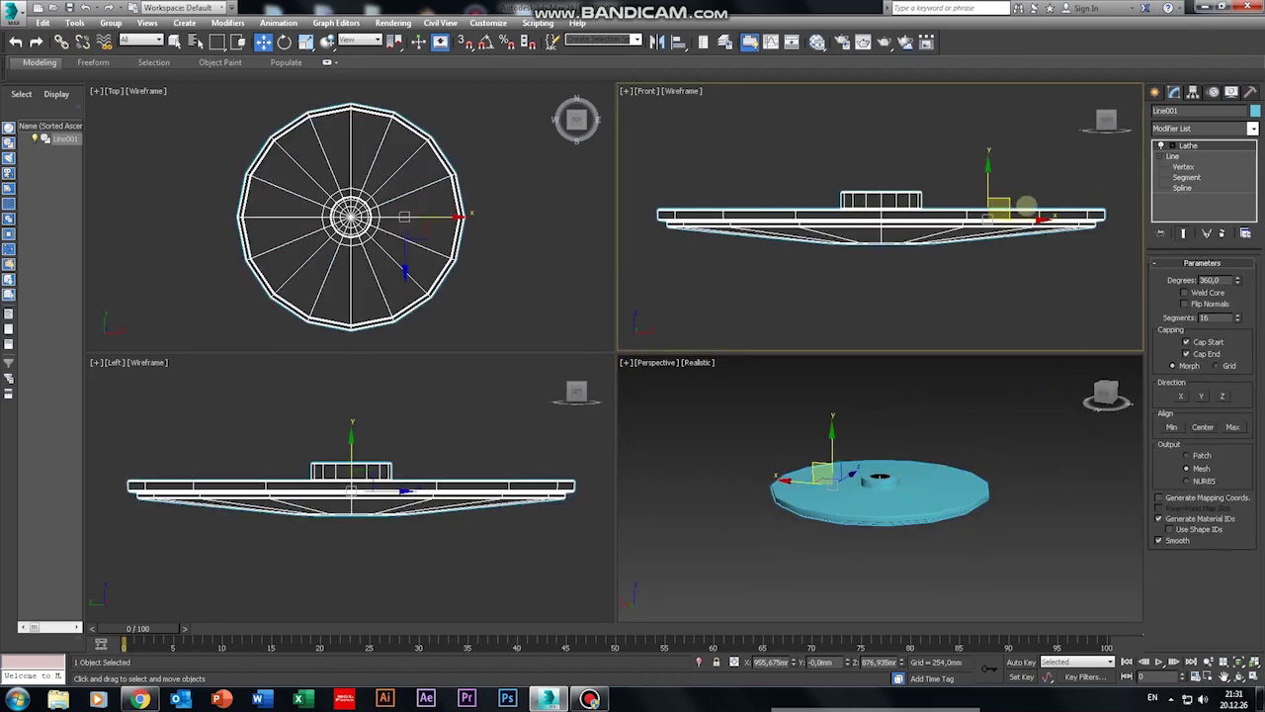
pyautogui.click(1187, 454)
pyautogui.keyDown('alt'); pyautogui.moveTo(963, 511); pyautogui.dragTo(969, 537, button='middle'); pyautogui.keyUp('alt')
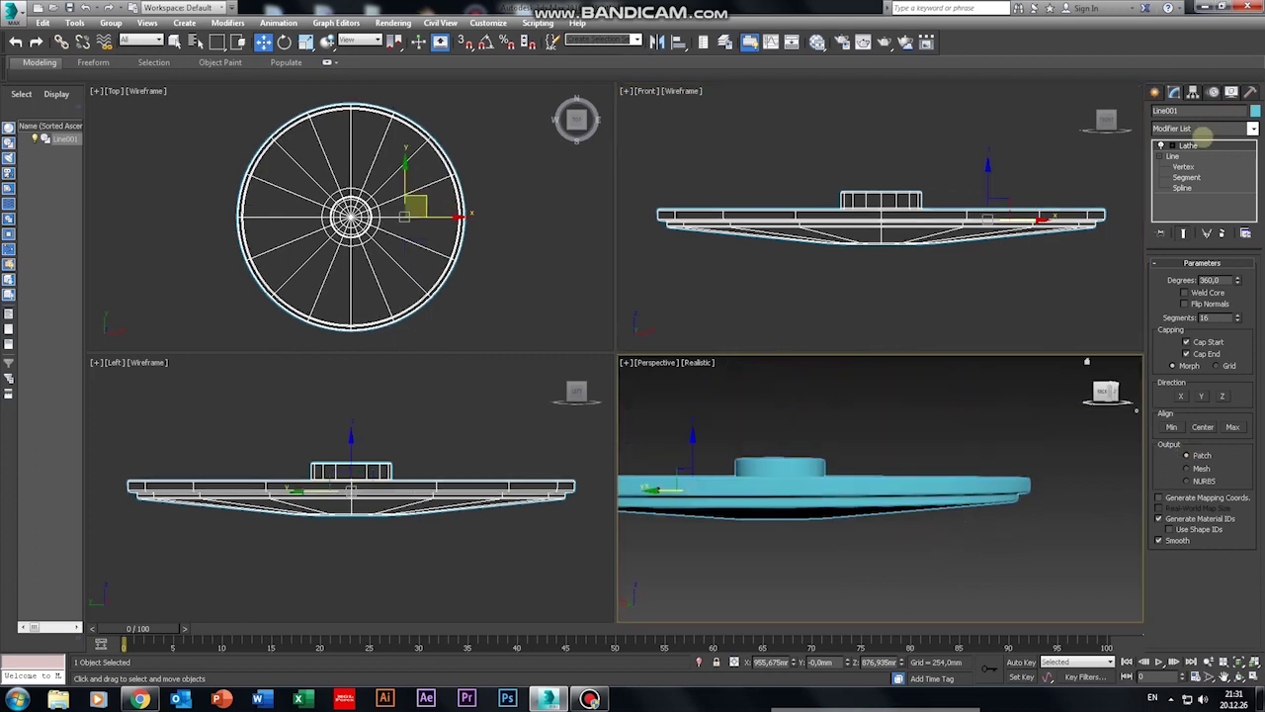
# Step: Apply a further object-space modifier to the lathed disc and check it in the perspective view
pyautogui.click(1201, 128)
pyautogui.scroll(-3, 1200, 197)
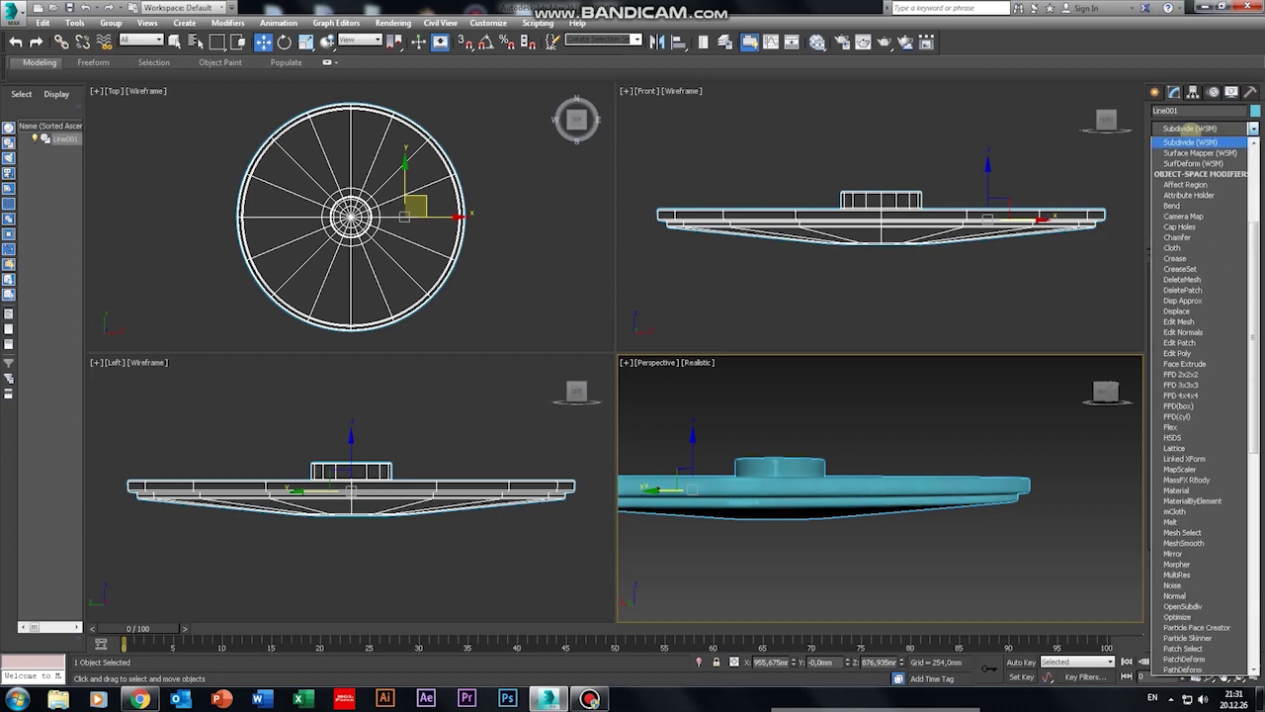
pyautogui.scroll(-3, 1201, 297)
pyautogui.click(1187, 310)
pyautogui.keyDown('alt'); pyautogui.moveTo(1031, 495); pyautogui.dragTo(994, 534, button='middle'); pyautogui.keyUp('alt')
pyautogui.moveTo(1047, 199); pyautogui.dragTo(892, 255, button='middle')
# Step: Draw a small rectangle about 752 mm long and 1368 mm wide across the disc's outer edge in the Top view
pyautogui.click(509, 273)
pyautogui.scroll(-4, 506, 275)
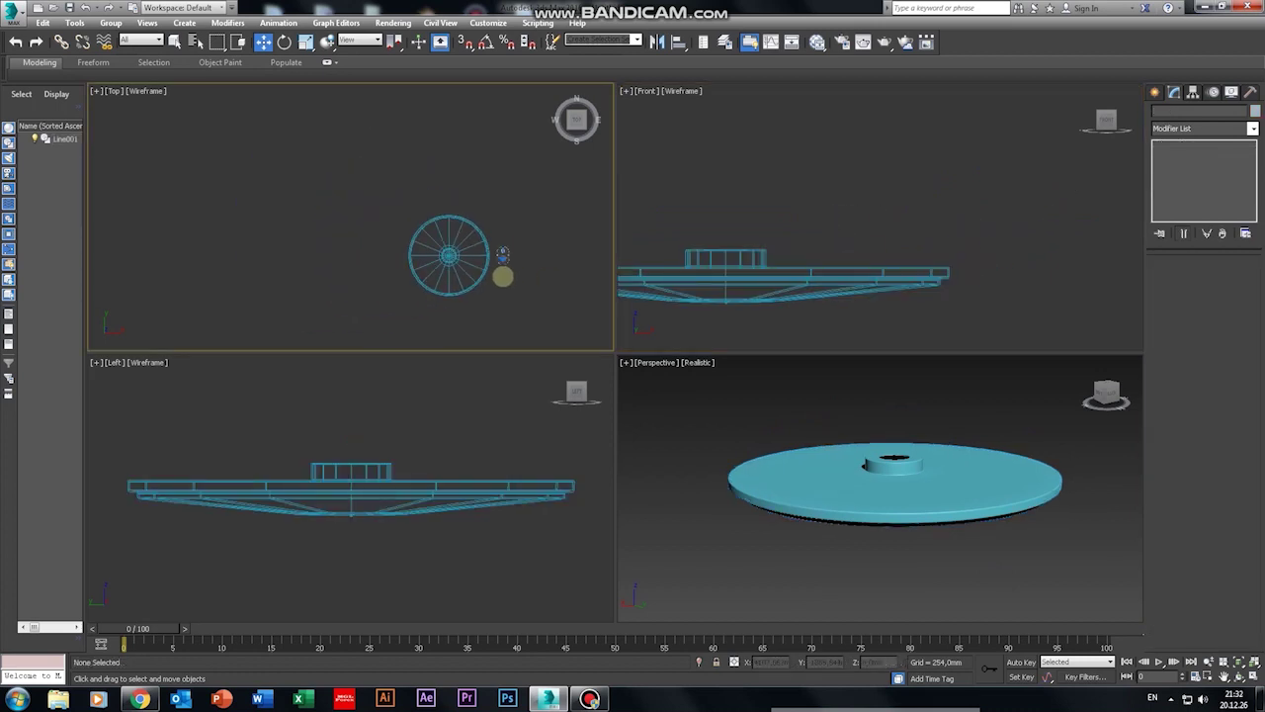
pyautogui.moveTo(452, 250); pyautogui.dragTo(324, 230, button='middle')
pyautogui.click(1155, 91)
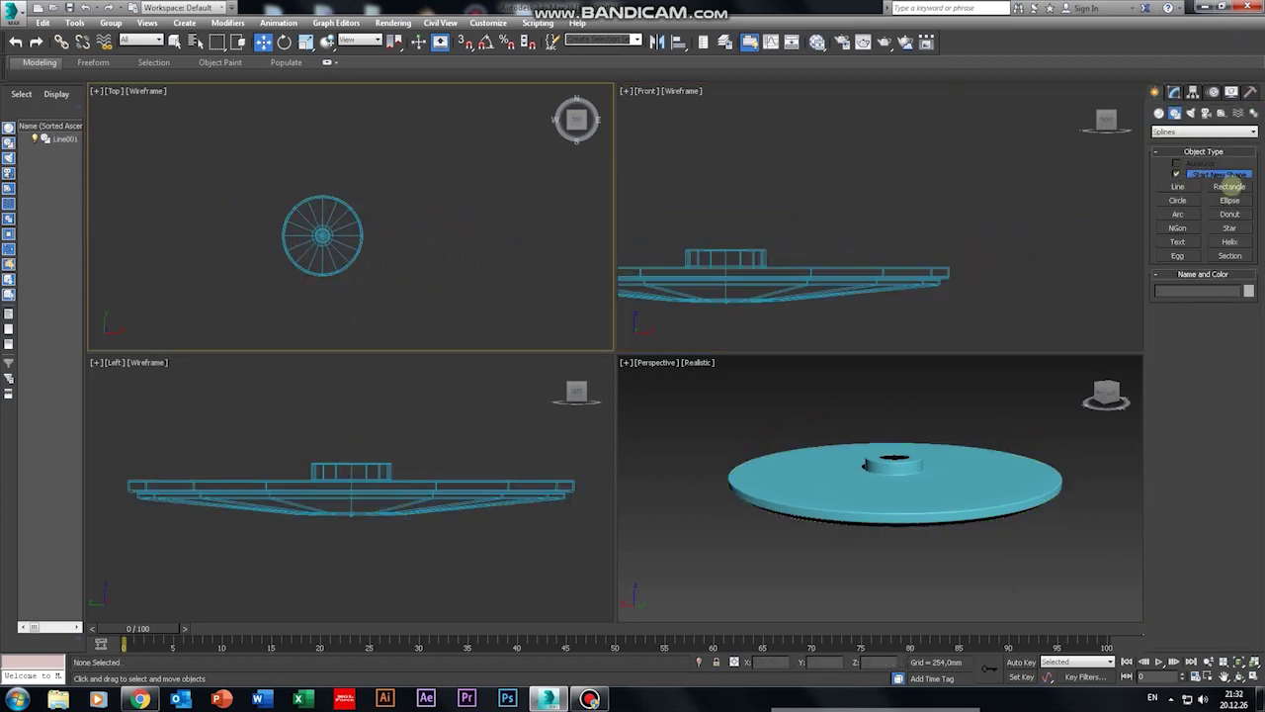
pyautogui.click(1228, 186)
pyautogui.scroll(8, 359, 274)
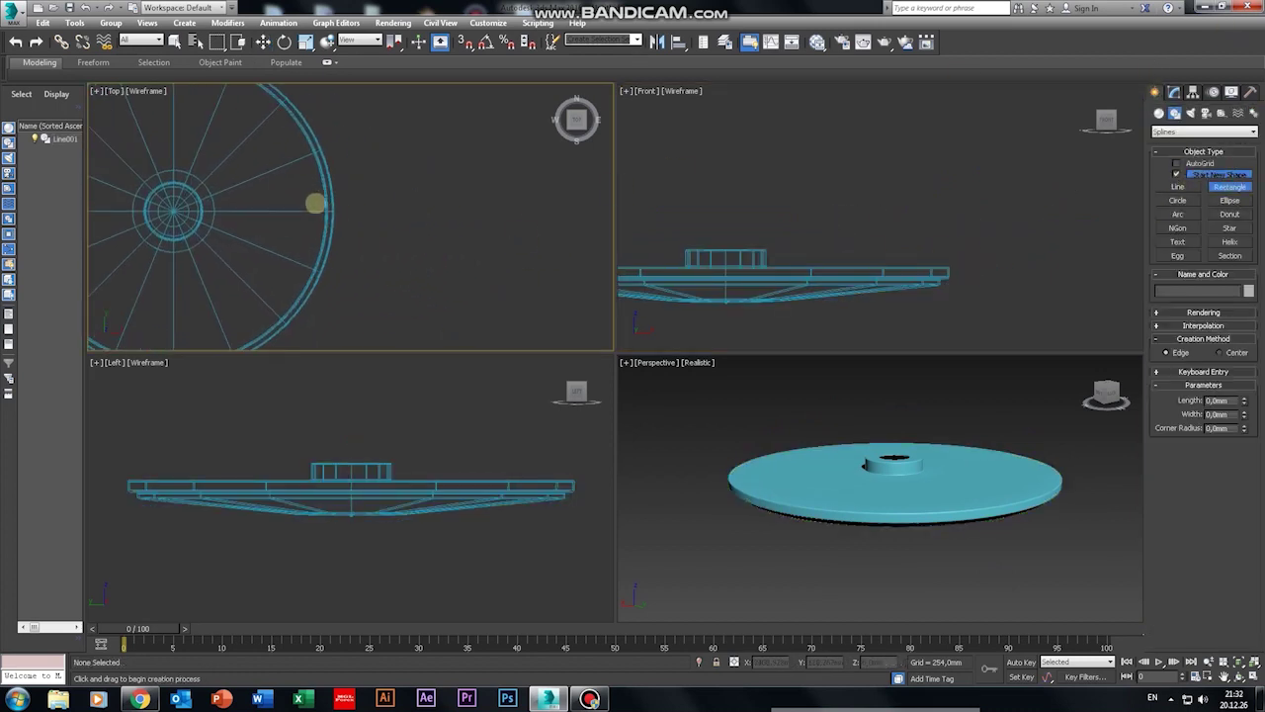
pyautogui.moveTo(314, 204); pyautogui.dragTo(381, 235)
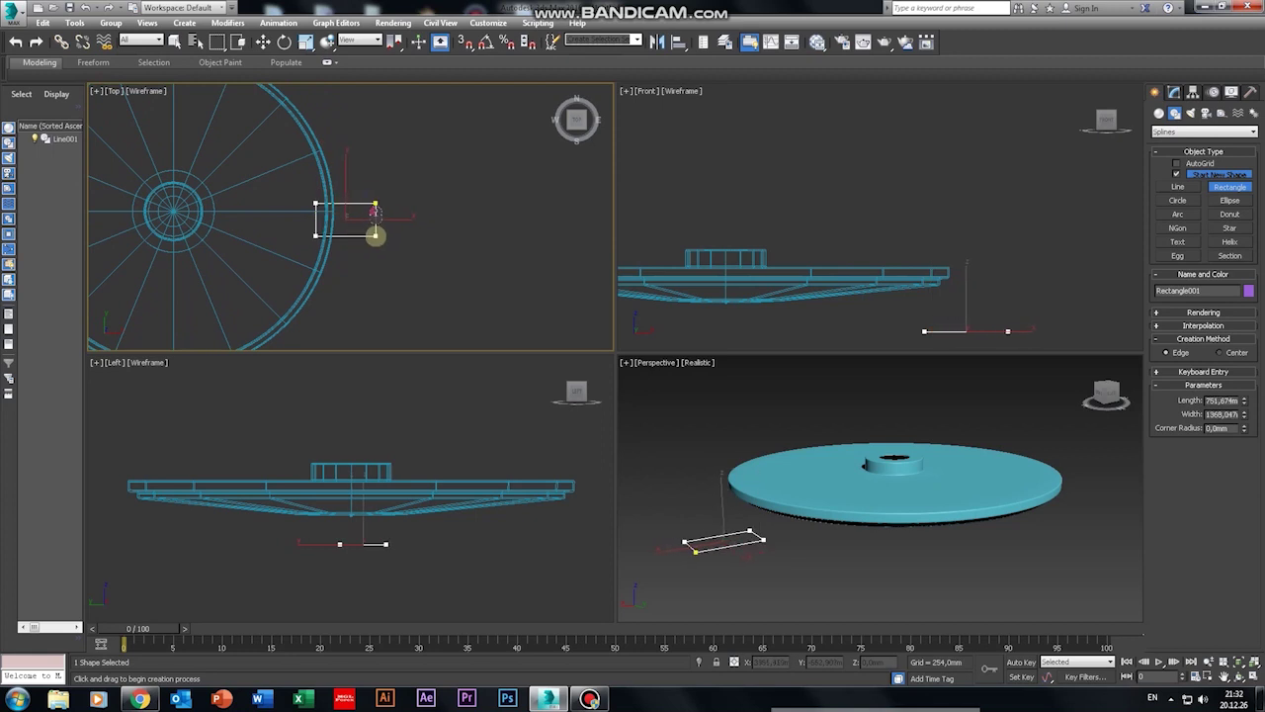
# Step: Draw a second, larger rectangle about 2736 mm long and 9291 mm wide beyond the small rectangle, extending away from the disc
pyautogui.scroll(-4, 468, 219)
pyautogui.moveTo(422, 198); pyautogui.dragTo(626, 257)
pyautogui.moveTo(547, 258); pyautogui.dragTo(450, 258, button='middle')
pyautogui.scroll(-2, 455, 271)
pyautogui.scroll(1, 482, 274)
# Step: Add an Edit Spline modifier to the large rectangle and move its two outer-end vertices outward to lengthen it
pyautogui.click(1172, 93)
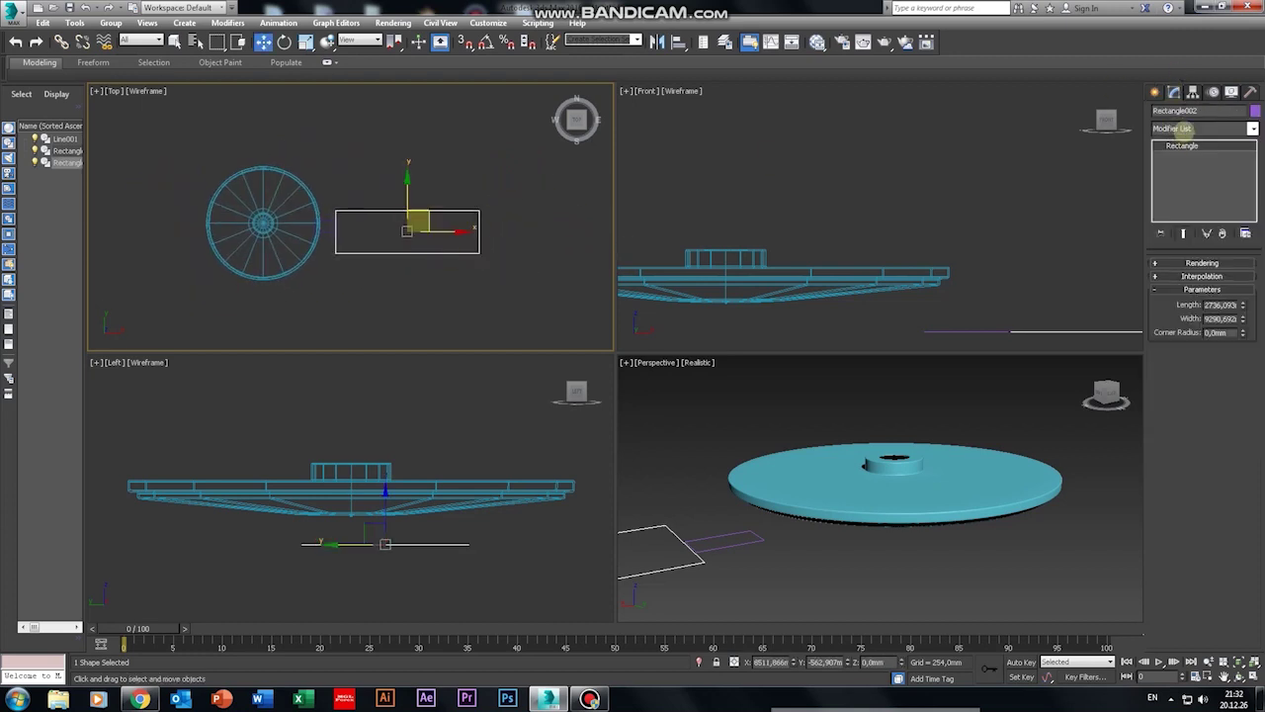
pyautogui.click(1183, 128)
pyautogui.click(1187, 196)
pyautogui.click(1195, 156)
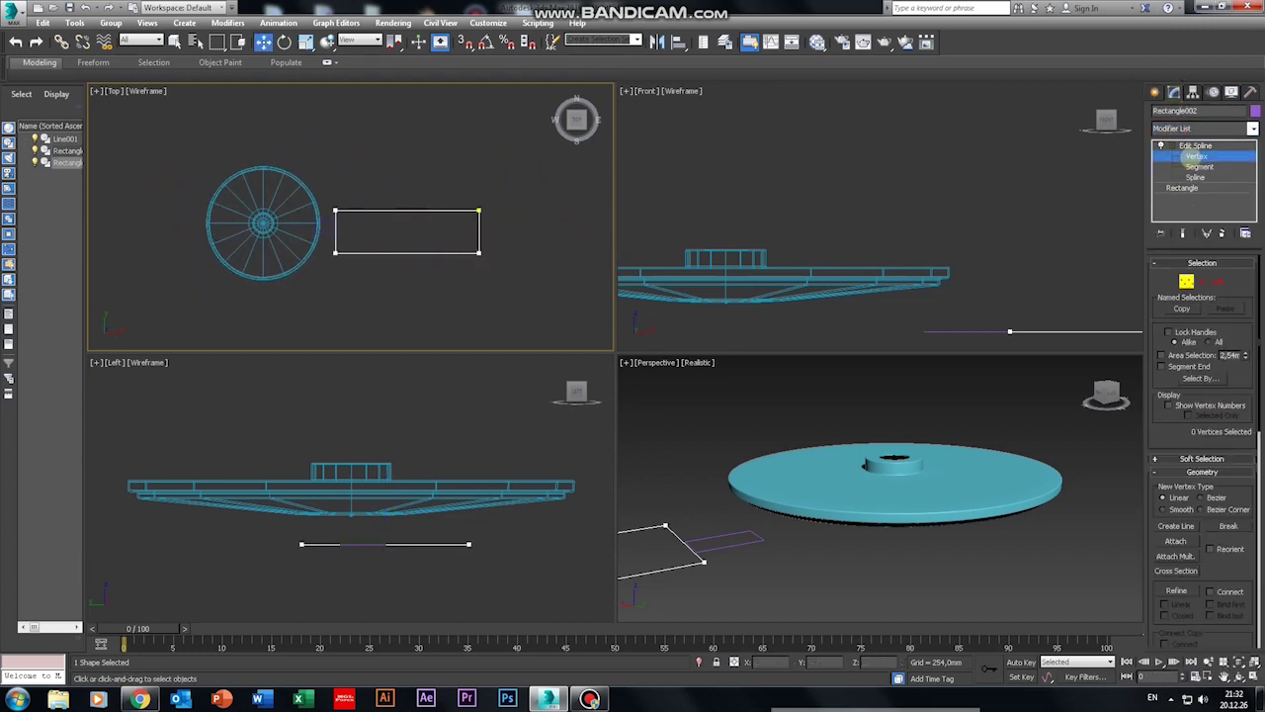
pyautogui.moveTo(458, 200); pyautogui.dragTo(459, 202)
pyautogui.moveTo(478, 209)
pyautogui.mouseDown()
pyautogui.moveTo(545, 209)
pyautogui.moveTo(502, 211)
pyautogui.mouseUp()
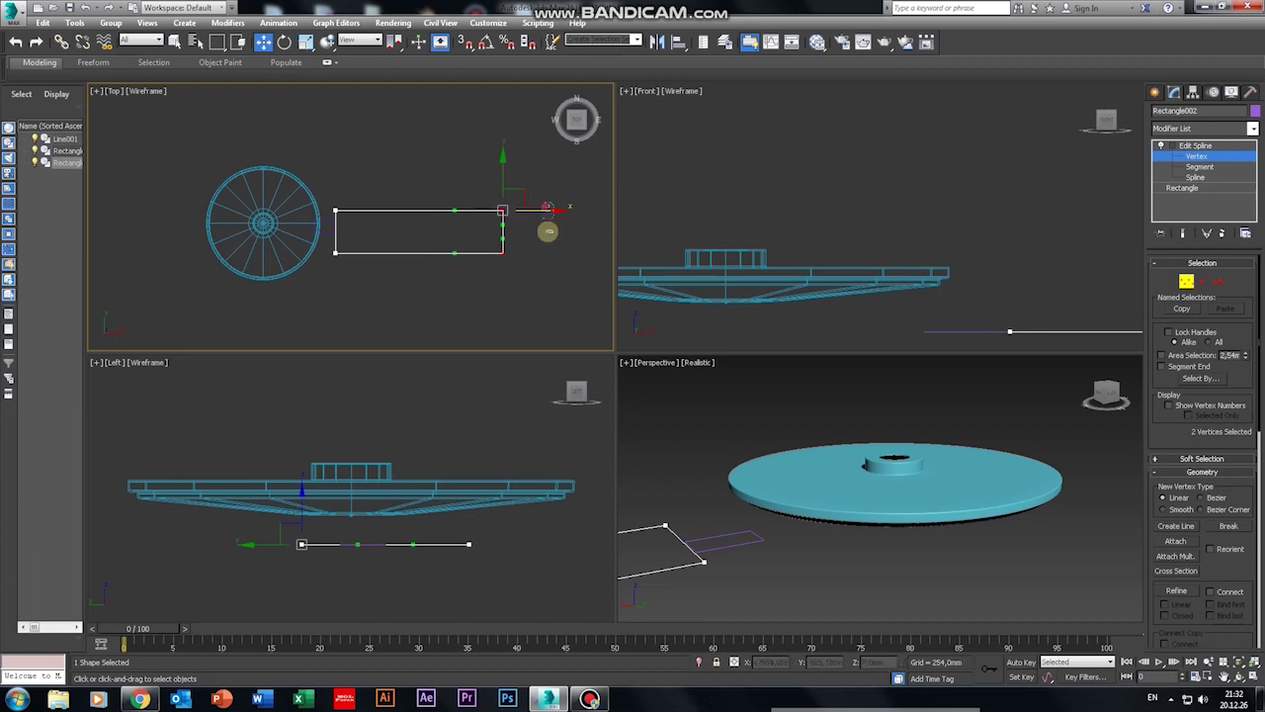
# Step: Fillet the large rectangle's upper outer corner by about 1743 mm and leave vertex editing
pyautogui.scroll(-4, 1171, 493)
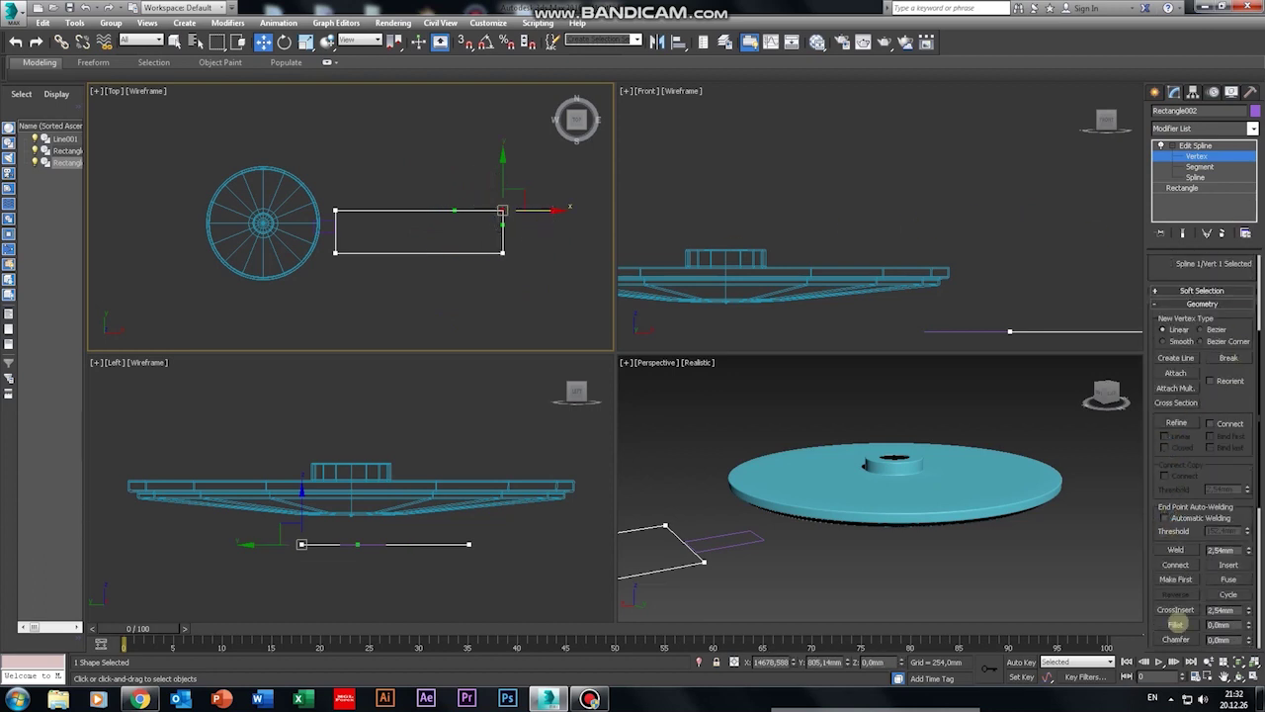
pyautogui.click(1176, 624)
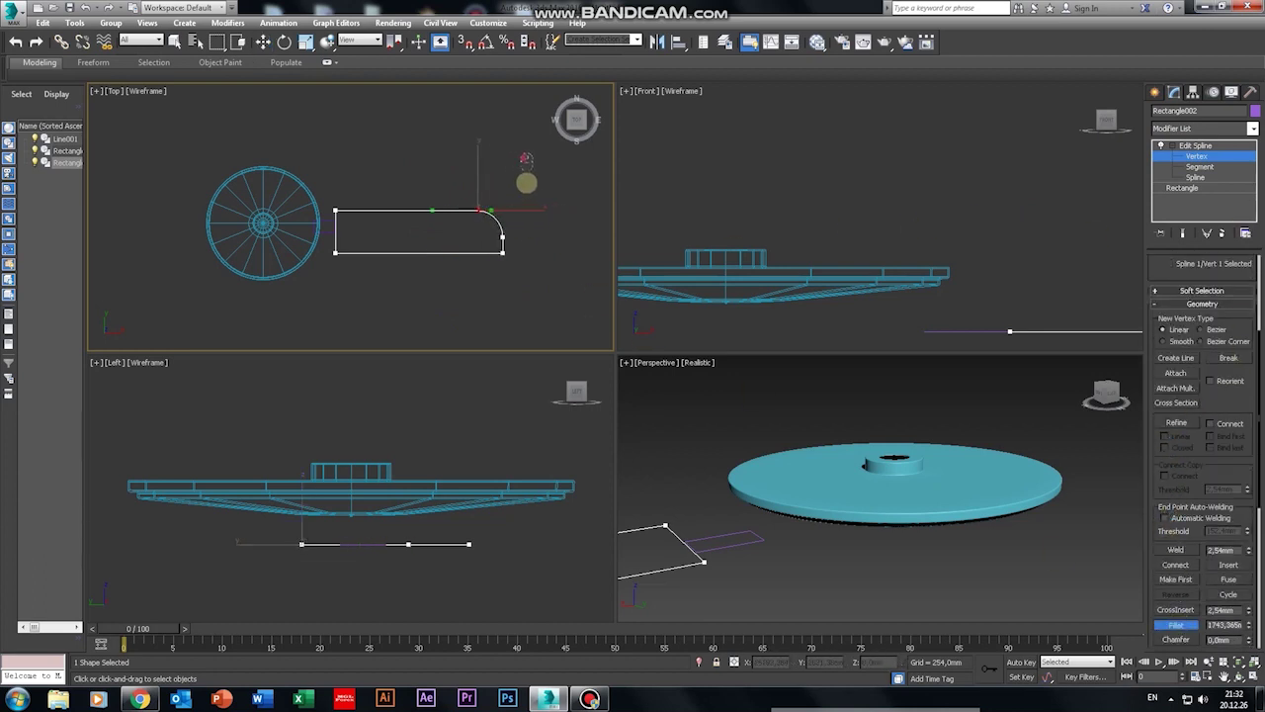
pyautogui.click(1193, 146)
pyautogui.click(444, 271)
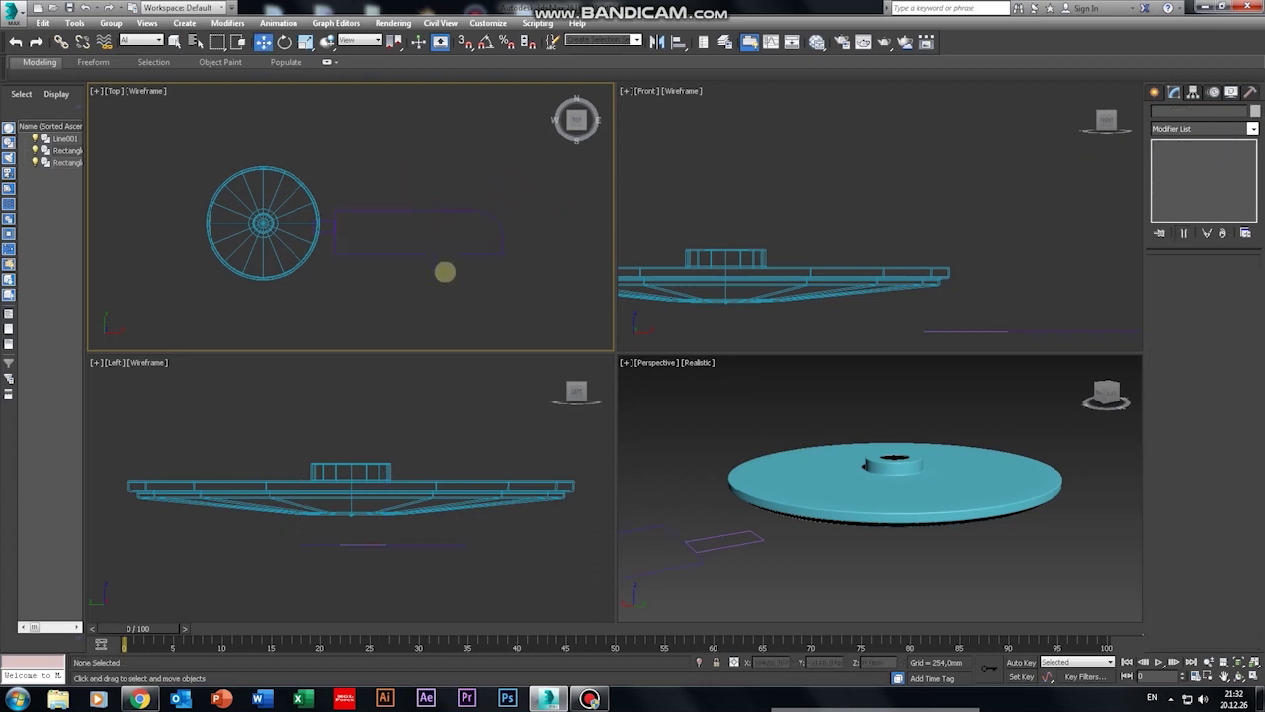
# Step: Move the large rounded rectangle in the Top view to line it up with the disc's centre and the small rectangle
pyautogui.scroll(2, 287, 257)
pyautogui.moveTo(519, 277); pyautogui.dragTo(451, 170)
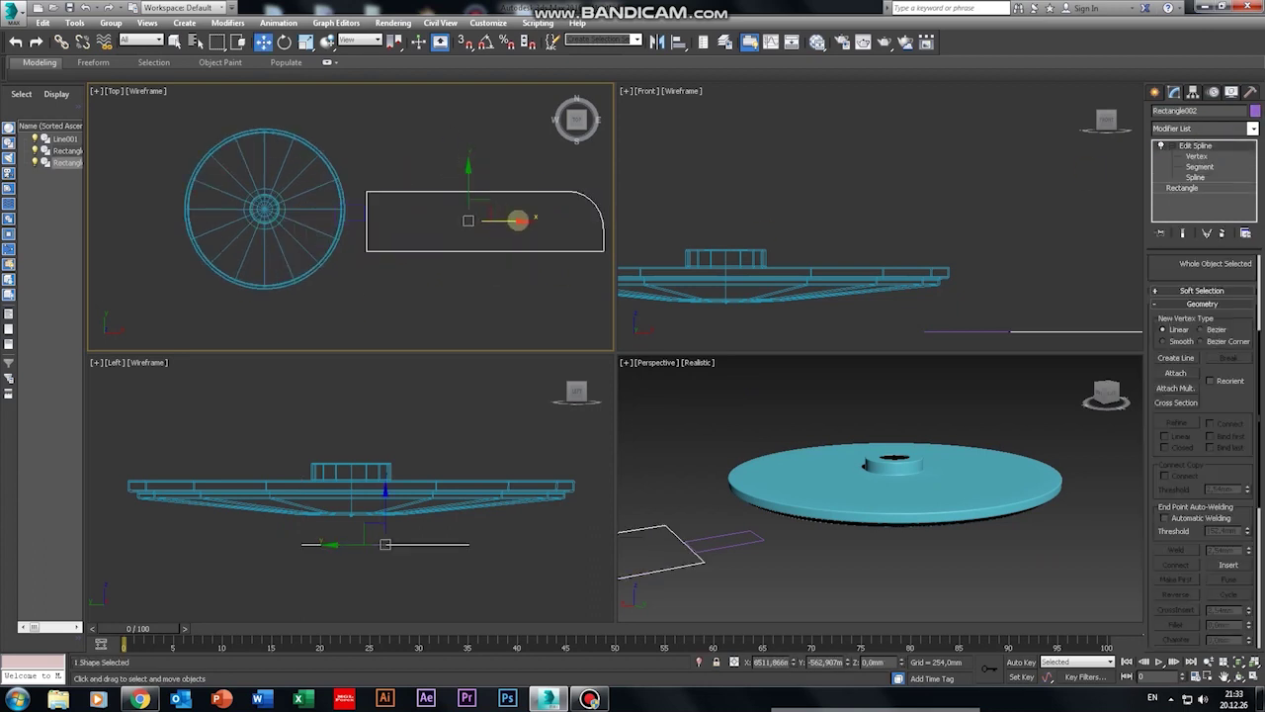
pyautogui.moveTo(518, 220); pyautogui.dragTo(462, 209)
pyautogui.scroll(3, 262, 210)
pyautogui.scroll(-3, 271, 188)
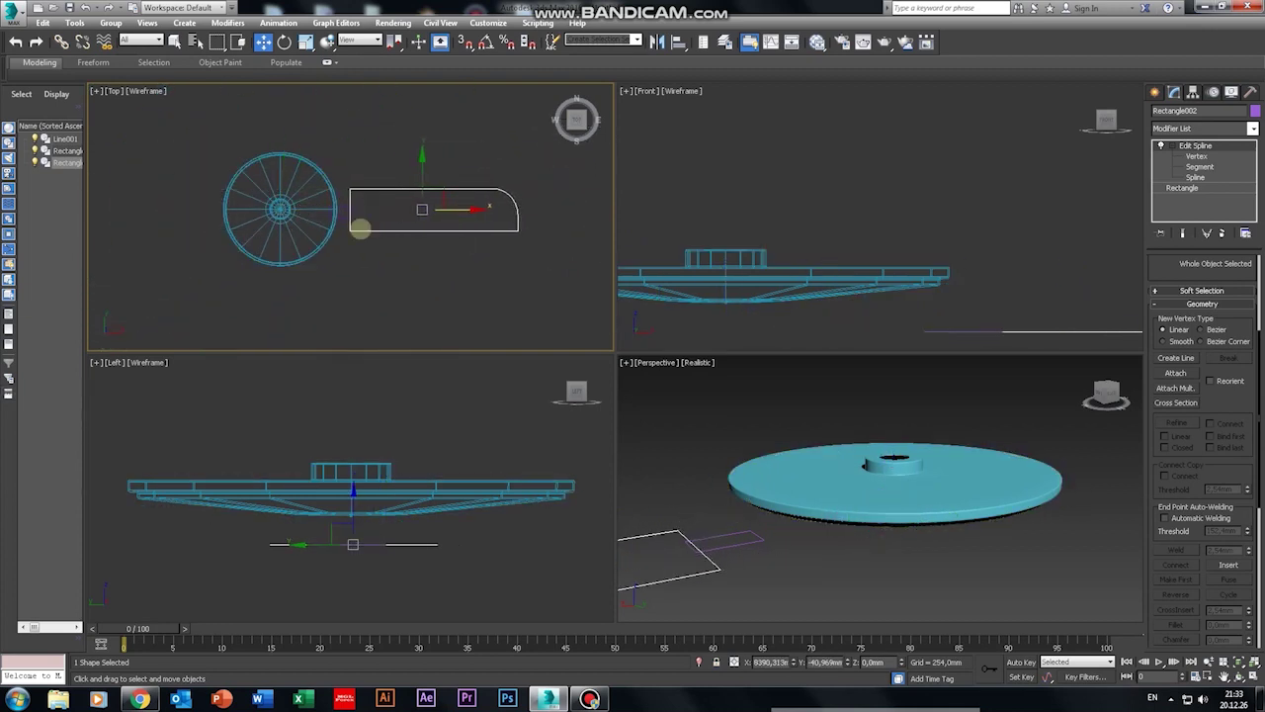
# Step: Move the small rectangle so it bridges the disc's edge and the near end of the large rectangle
pyautogui.scroll(2, 362, 231)
pyautogui.scroll(2, 418, 197)
pyautogui.click(342, 223)
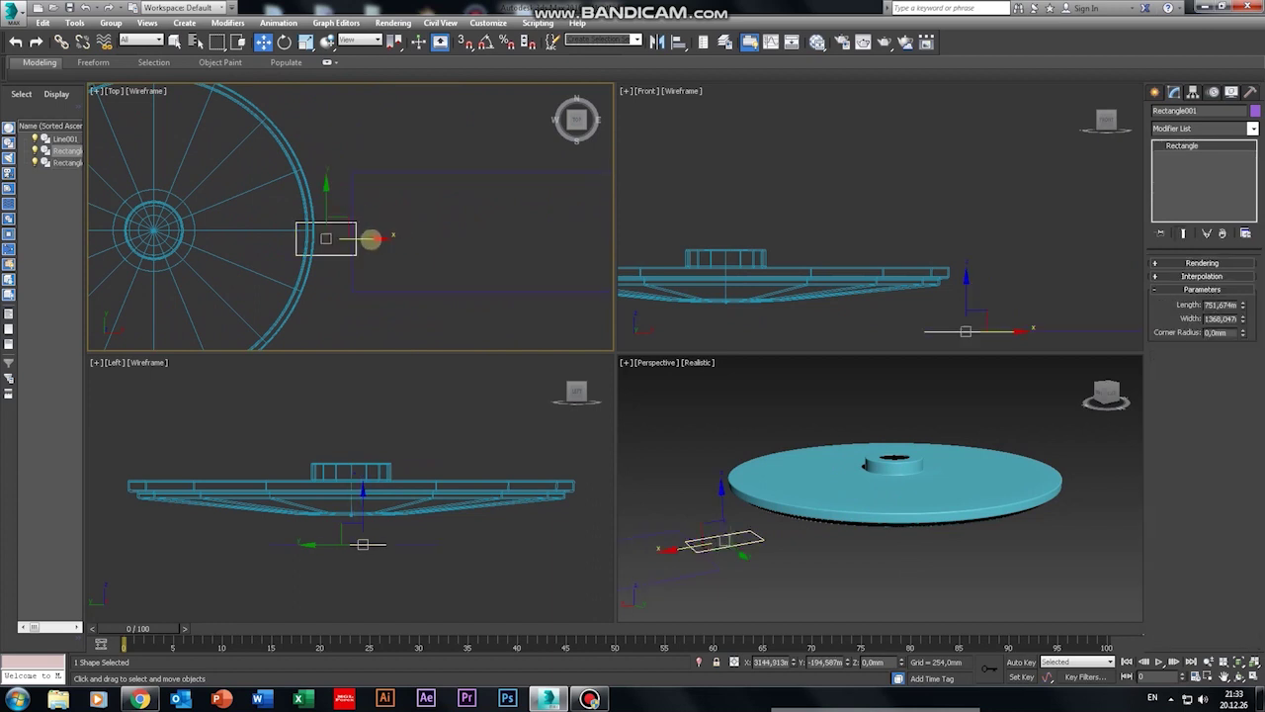
pyautogui.moveTo(369, 239); pyautogui.dragTo(331, 197)
# Step: Select both rectangle splines and add an Extrude modifier to them
pyautogui.click(426, 241)
pyautogui.moveTo(426, 241); pyautogui.dragTo(342, 255, button='middle')
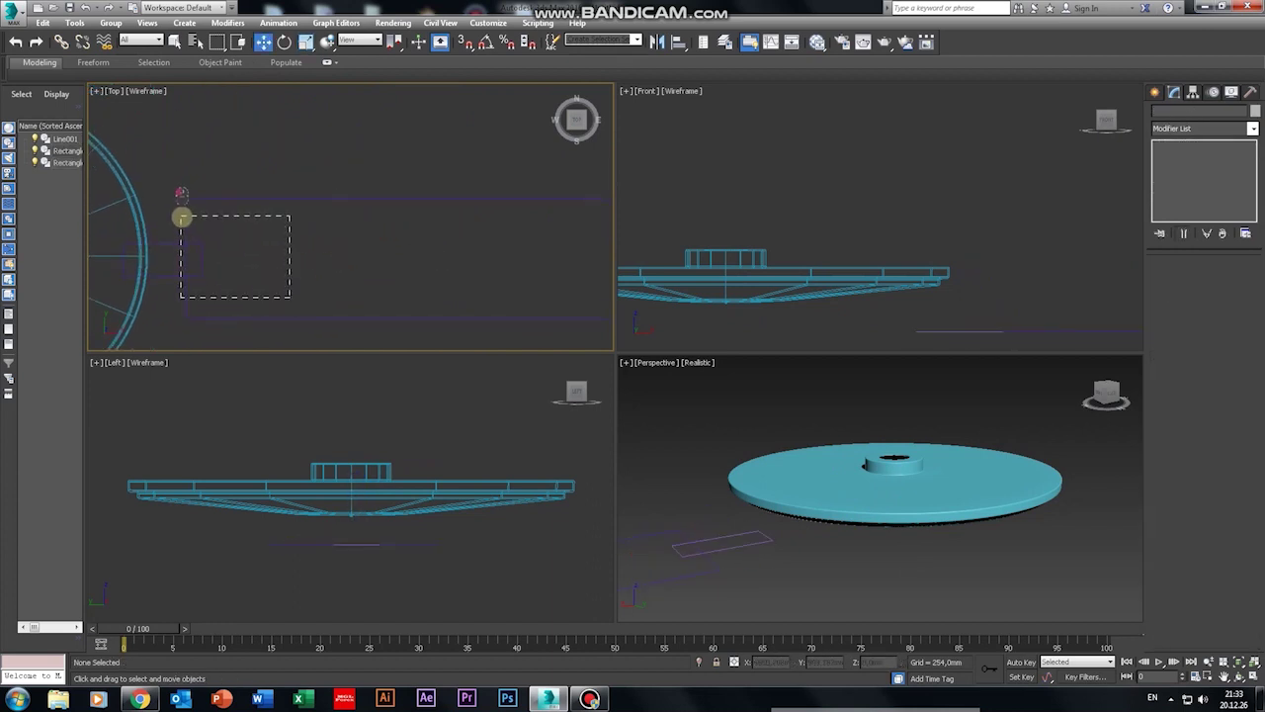
pyautogui.moveTo(182, 218); pyautogui.dragTo(181, 216)
pyautogui.scroll(-3, 332, 255)
pyautogui.moveTo(406, 274); pyautogui.dragTo(448, 232, button='middle')
pyautogui.click(1186, 130)
pyautogui.write('ex')
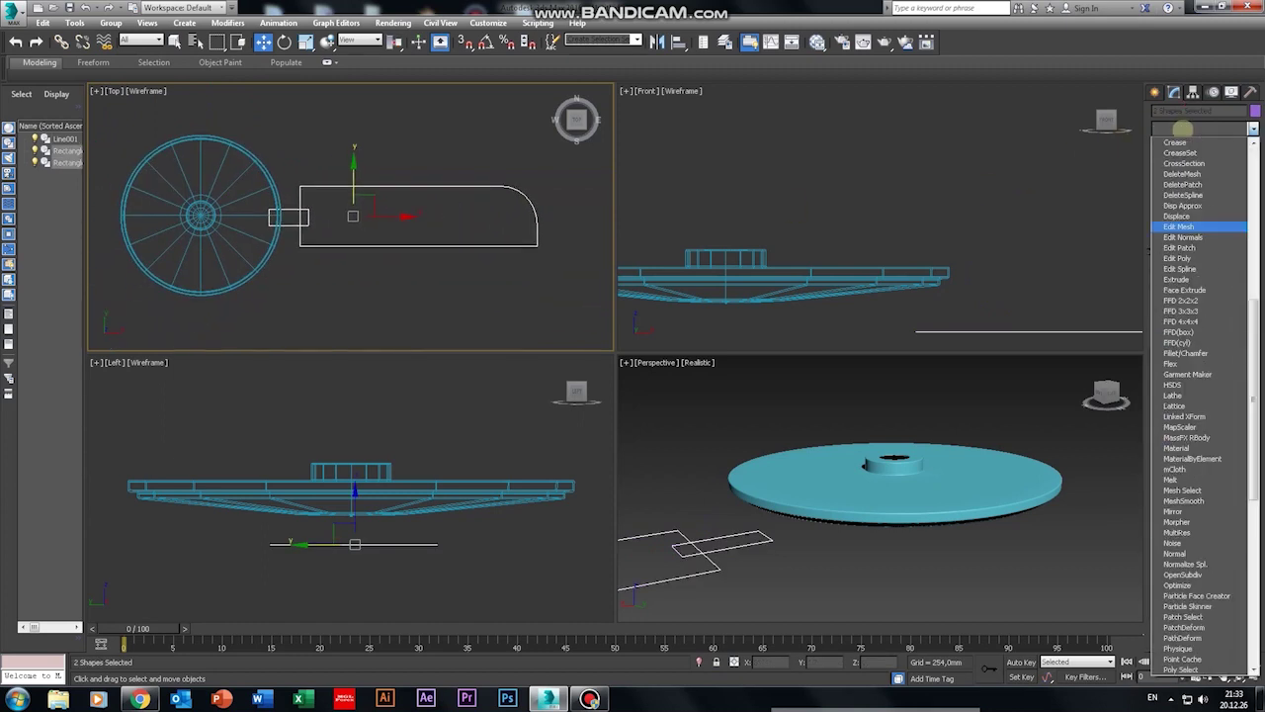
pyautogui.press('Return')
# Step: Set the shared Extrude amount of both rectangles to 50.8 mm
pyautogui.moveTo(1045, 277); pyautogui.dragTo(918, 257, button='middle')
pyautogui.scroll(2, 1041, 320)
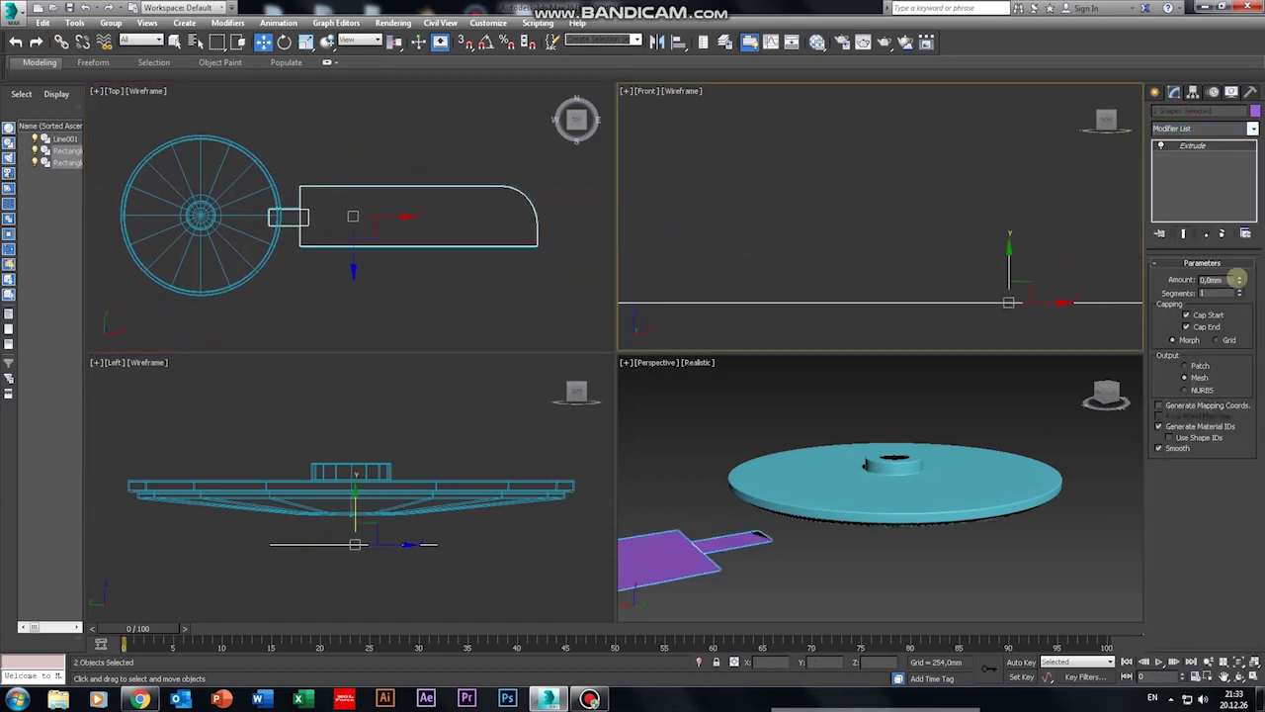
pyautogui.click(1240, 276)
pyautogui.moveTo(800, 296); pyautogui.dragTo(884, 278, button='middle')
pyautogui.scroll(-3, 882, 278)
pyautogui.scroll(3, 883, 278)
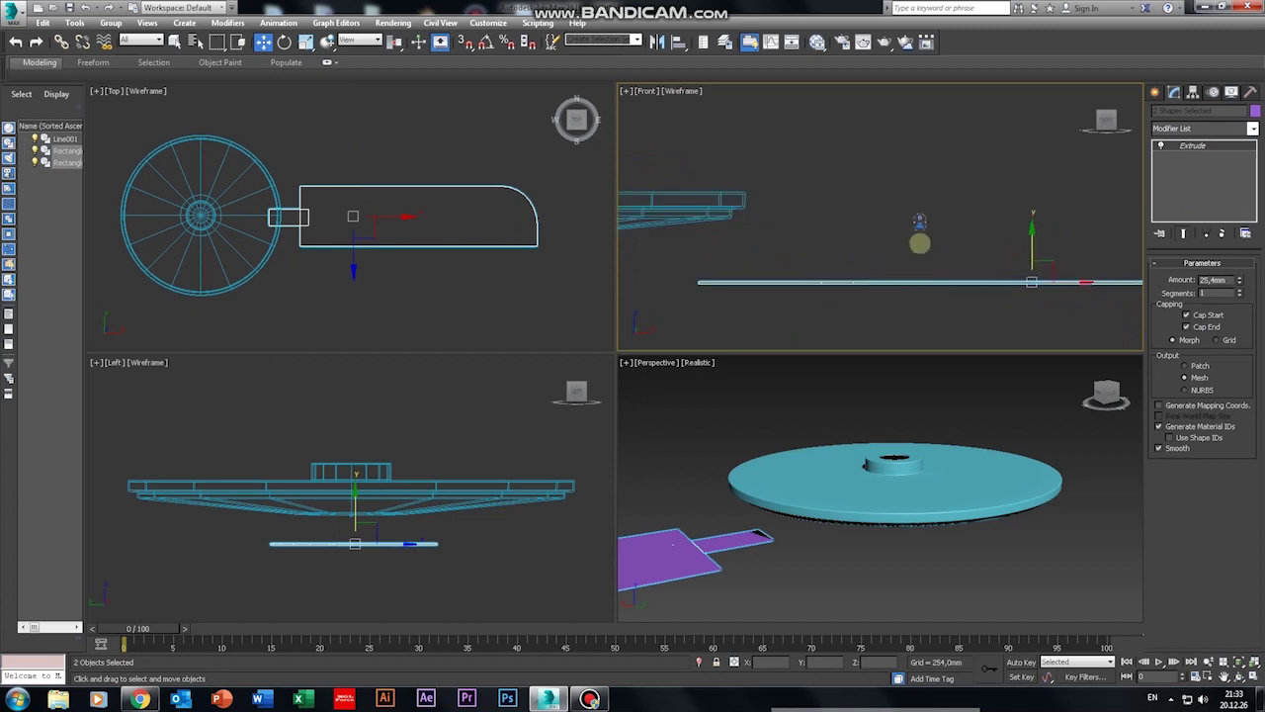
pyautogui.click(915, 244)
pyautogui.click(515, 211)
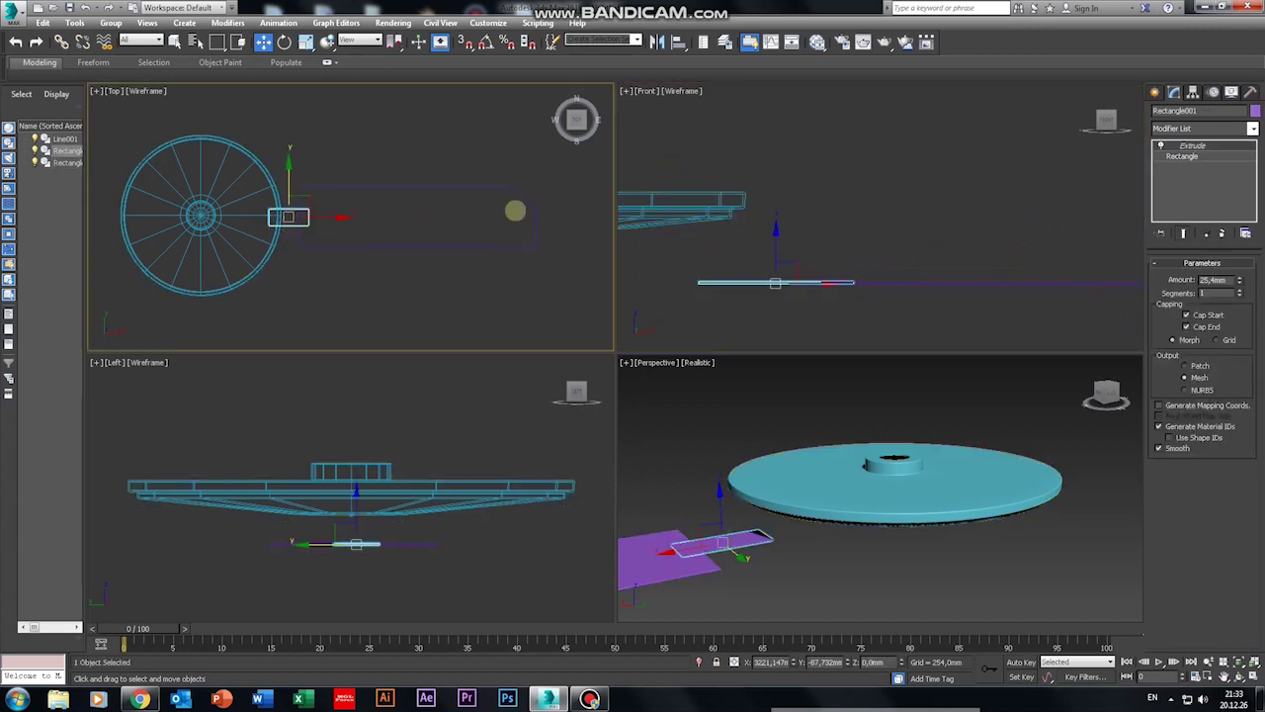
pyautogui.click(860, 309)
pyautogui.scroll(-1, 856, 296)
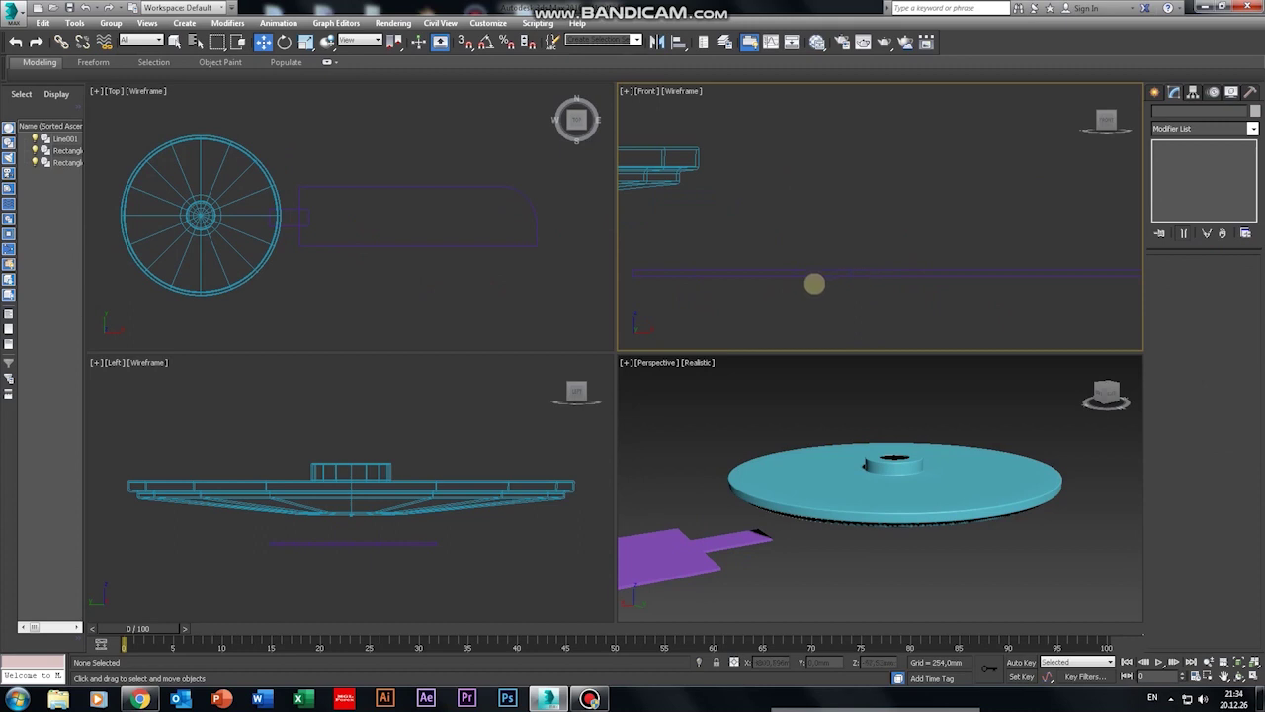
pyautogui.moveTo(766, 216); pyautogui.dragTo(765, 215)
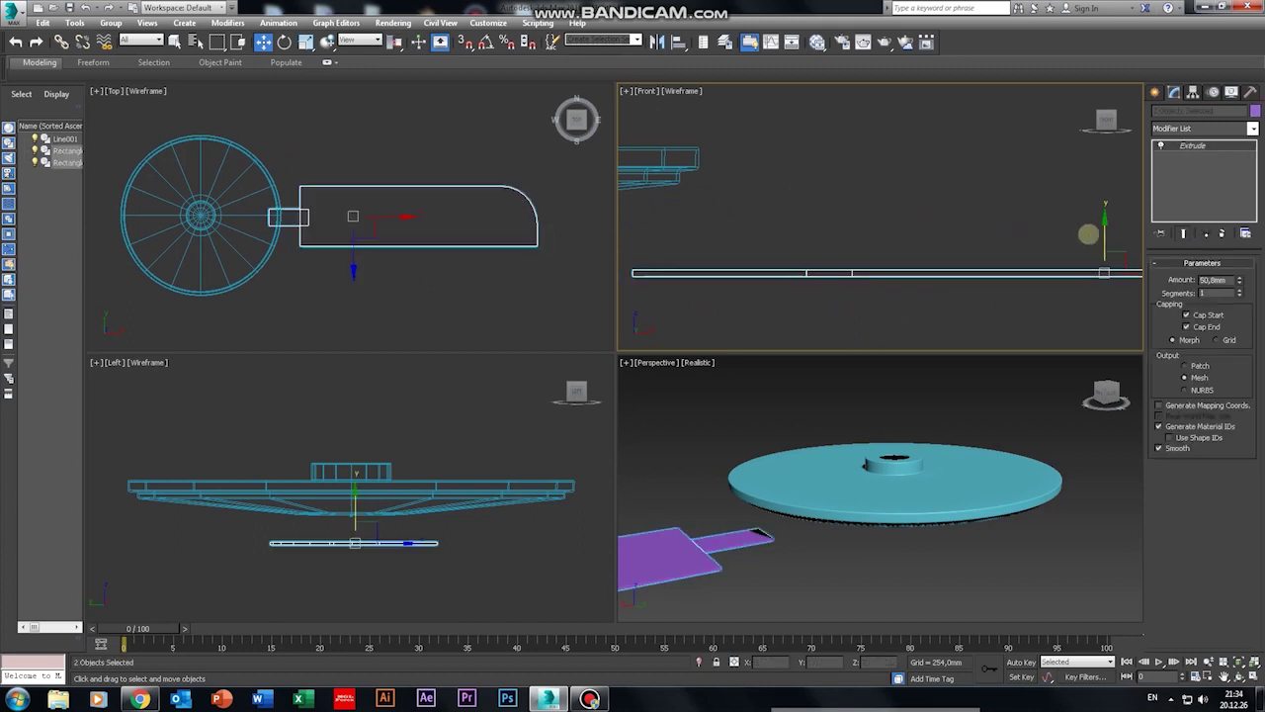
# Step: Raise both extruded plates about 1049 mm to the disc's top surface and lower the blade to sit just beneath the connector
pyautogui.rightClick(480, 424)
pyautogui.moveTo(358, 513); pyautogui.dragTo(370, 447)
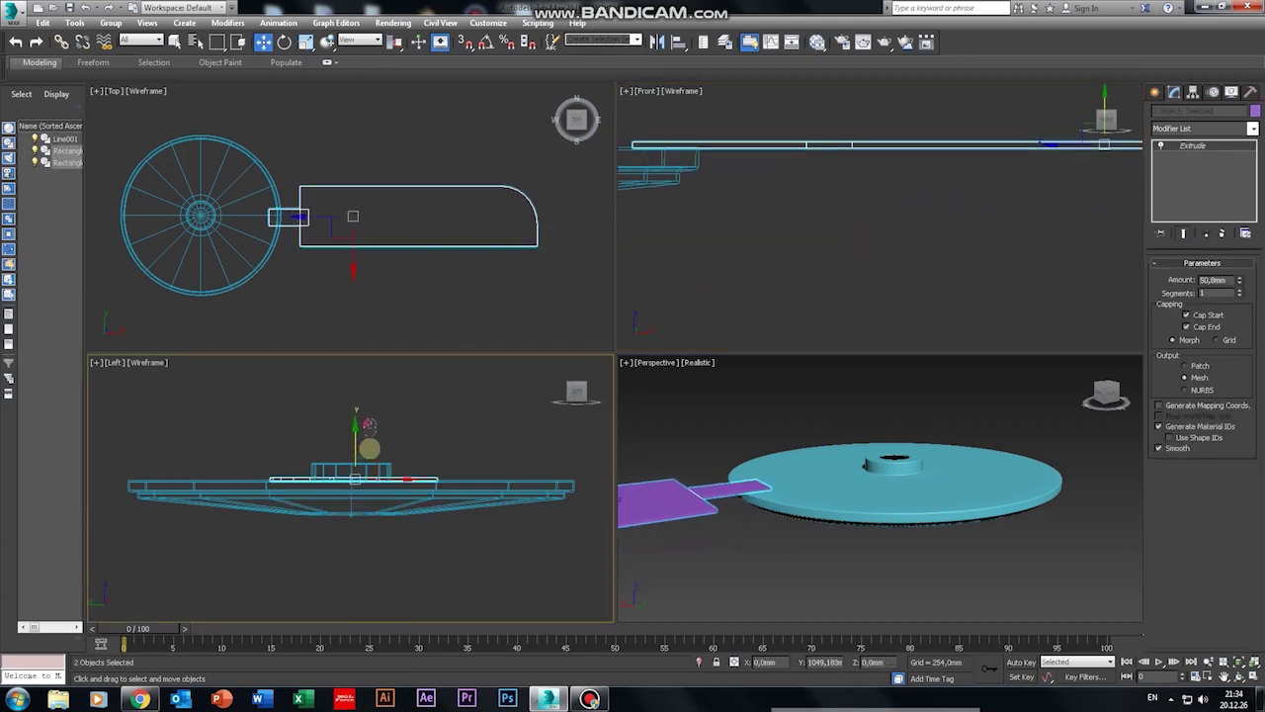
pyautogui.rightClick(727, 191)
pyautogui.click(1011, 178)
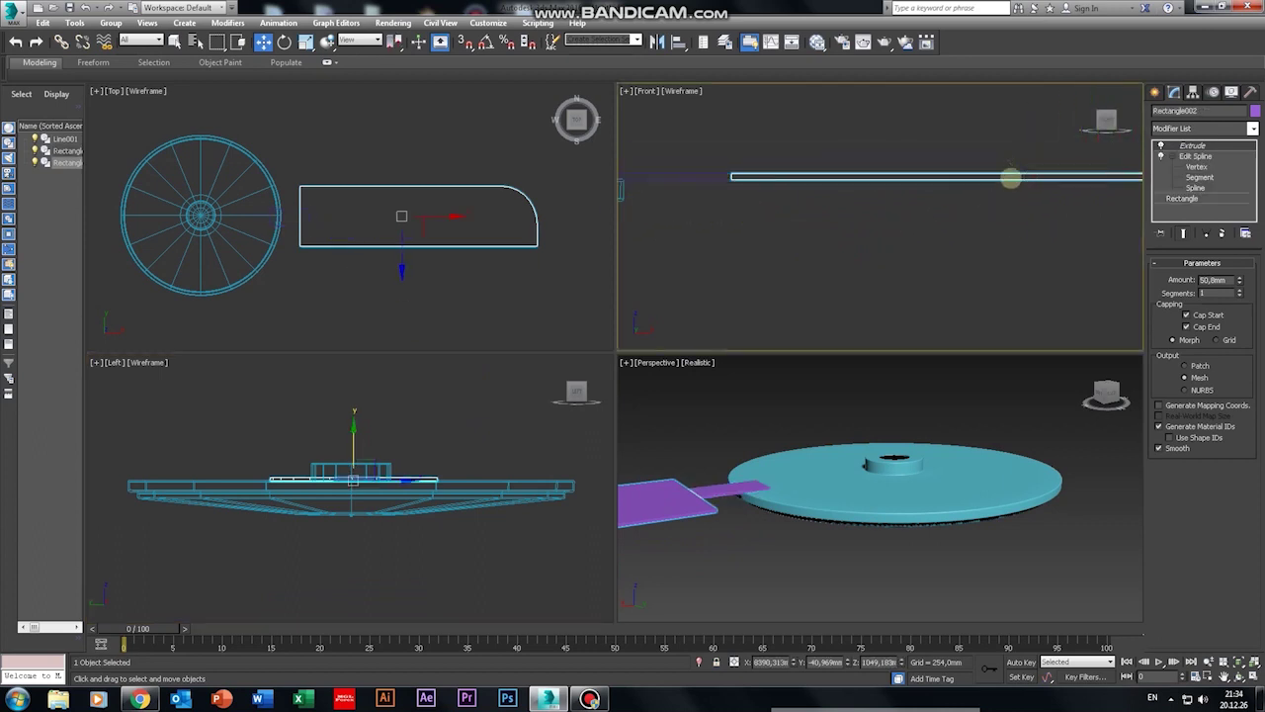
pyautogui.rightClick(428, 422)
pyautogui.scroll(6, 390, 495)
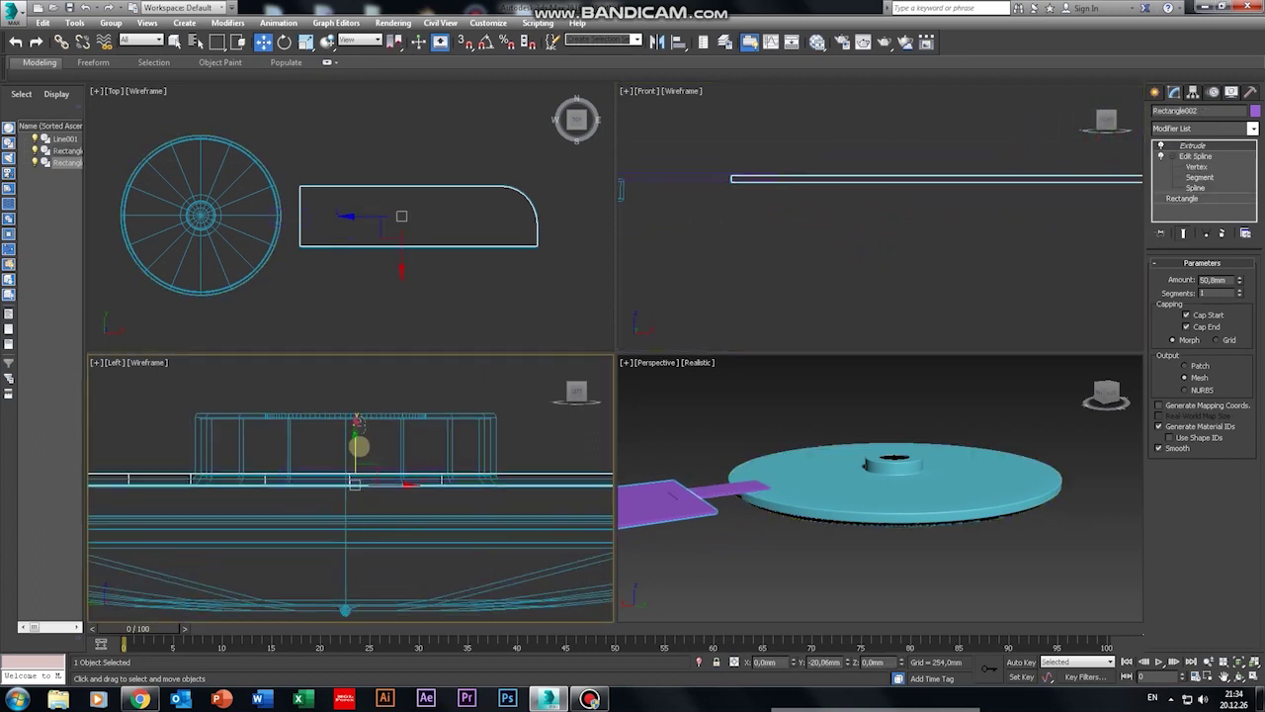
pyautogui.moveTo(764, 209); pyautogui.dragTo(852, 264, button='middle')
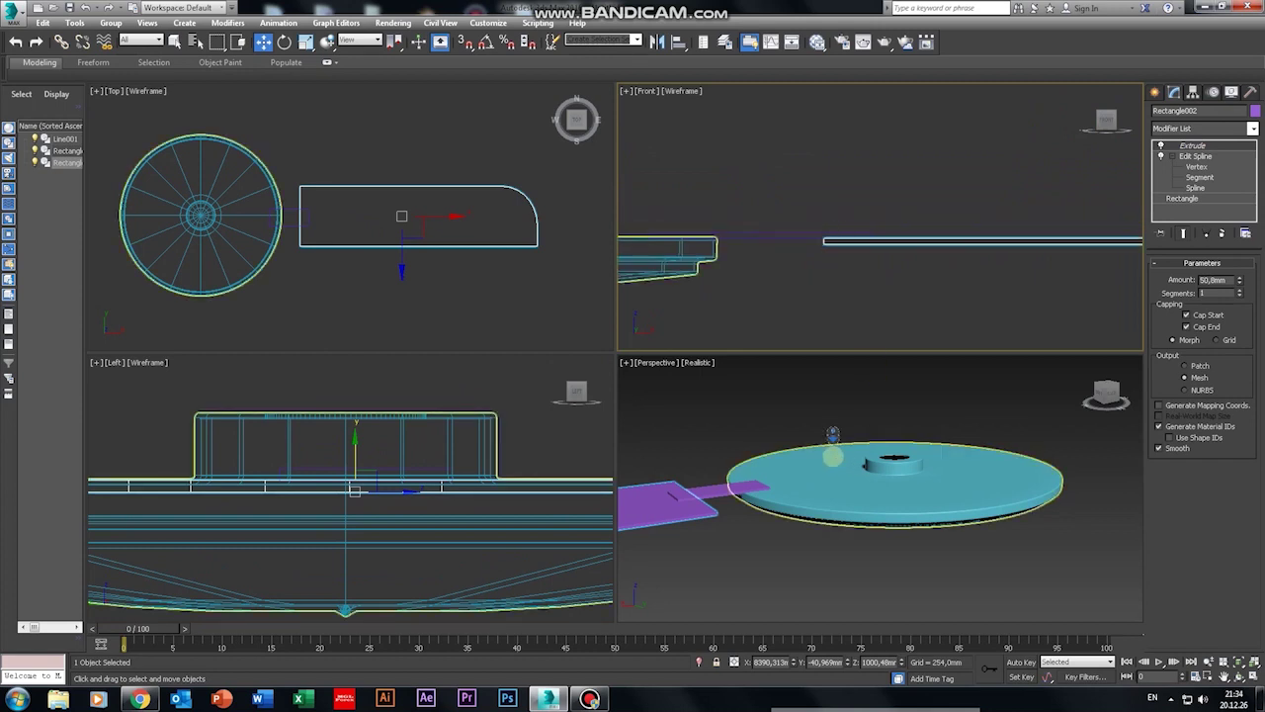
# Step: Scale the lathed disc body vertically to make it and its hub taller
pyautogui.click(747, 427)
pyautogui.moveTo(722, 553); pyautogui.dragTo(950, 497, button='middle')
pyautogui.scroll(-5, 819, 531)
pyautogui.moveTo(717, 244); pyautogui.dragTo(1059, 207, button='middle')
pyautogui.scroll(-3, 828, 280)
pyautogui.moveTo(707, 288); pyautogui.dragTo(815, 268, button='middle')
pyautogui.click(829, 254)
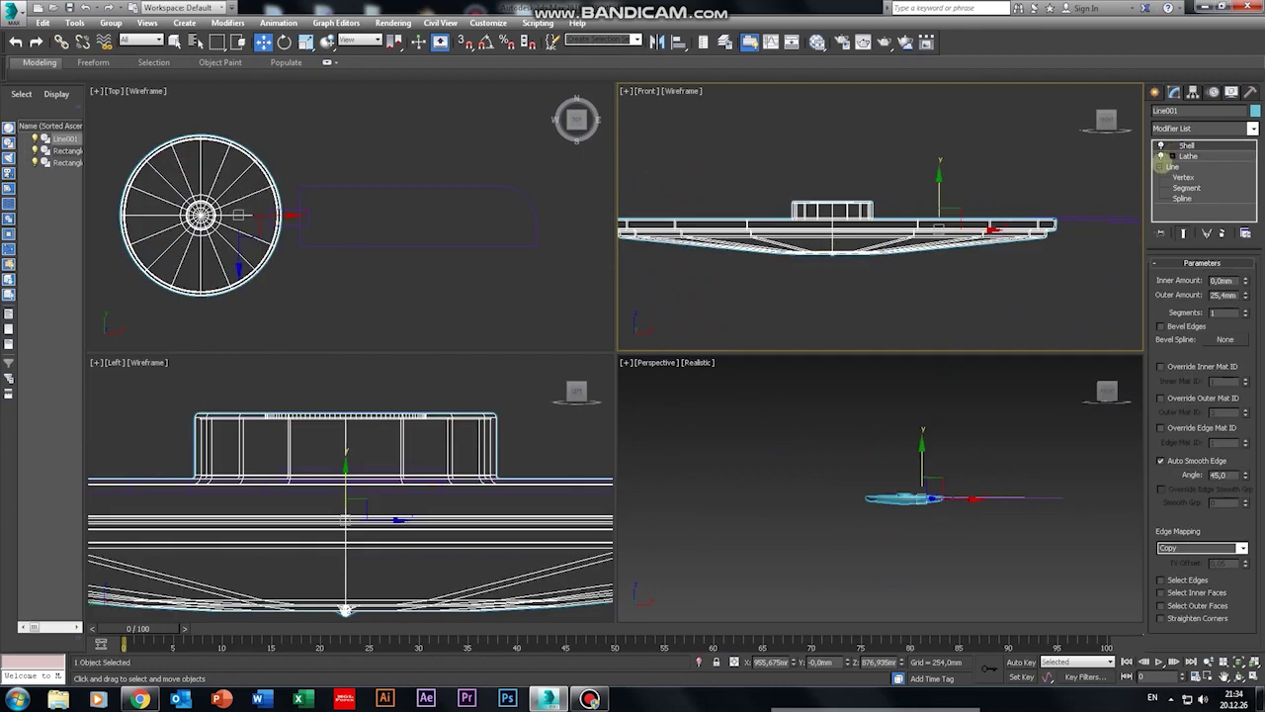
pyautogui.press('r')
pyautogui.moveTo(941, 169); pyautogui.dragTo(946, 200)
# Step: Move the disc body vertically so its top surface meets the connector's underside
pyautogui.press('w')
pyautogui.scroll(3, 1038, 228)
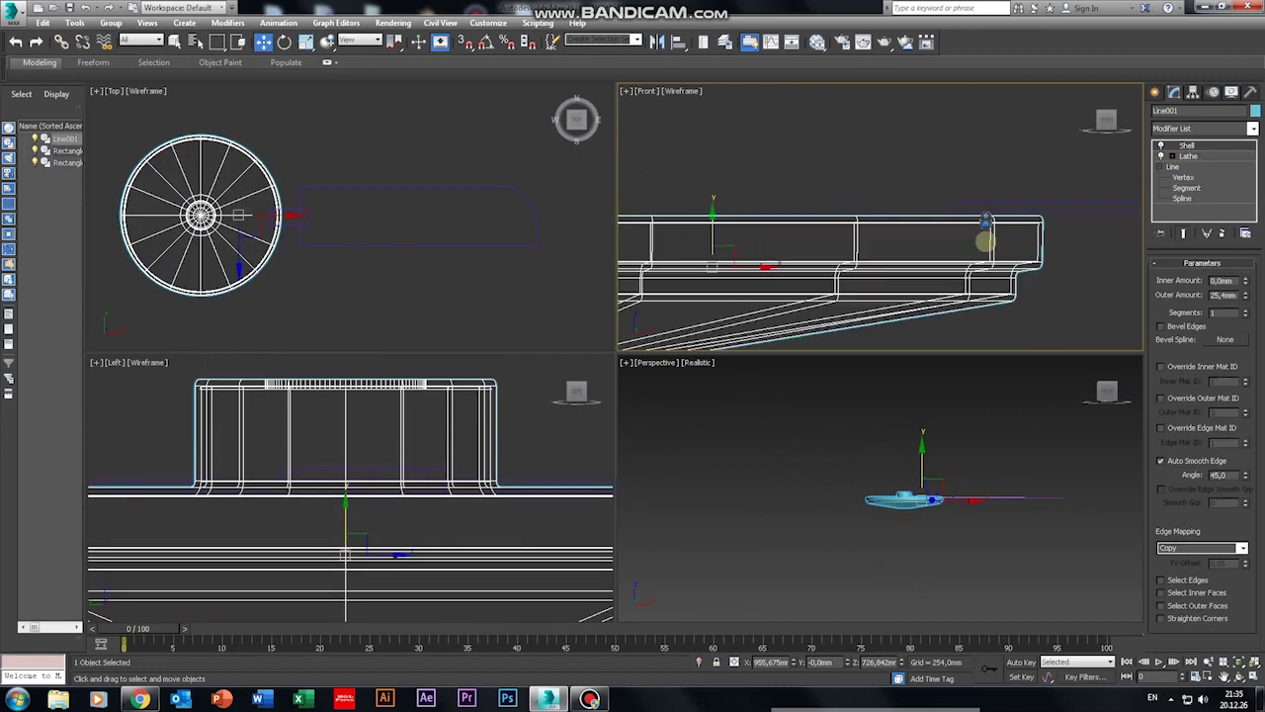
pyautogui.scroll(-2, 986, 241)
pyautogui.moveTo(849, 217); pyautogui.dragTo(850, 214)
pyautogui.click(972, 425)
pyautogui.keyDown('alt'); pyautogui.moveTo(981, 447); pyautogui.dragTo(1017, 480, button='middle'); pyautogui.keyUp('alt')
# Step: Move the blade's three outer-end spline vertices about 2330 mm outward to lengthen it, and leave vertex editing
pyautogui.scroll(-4, 438, 283)
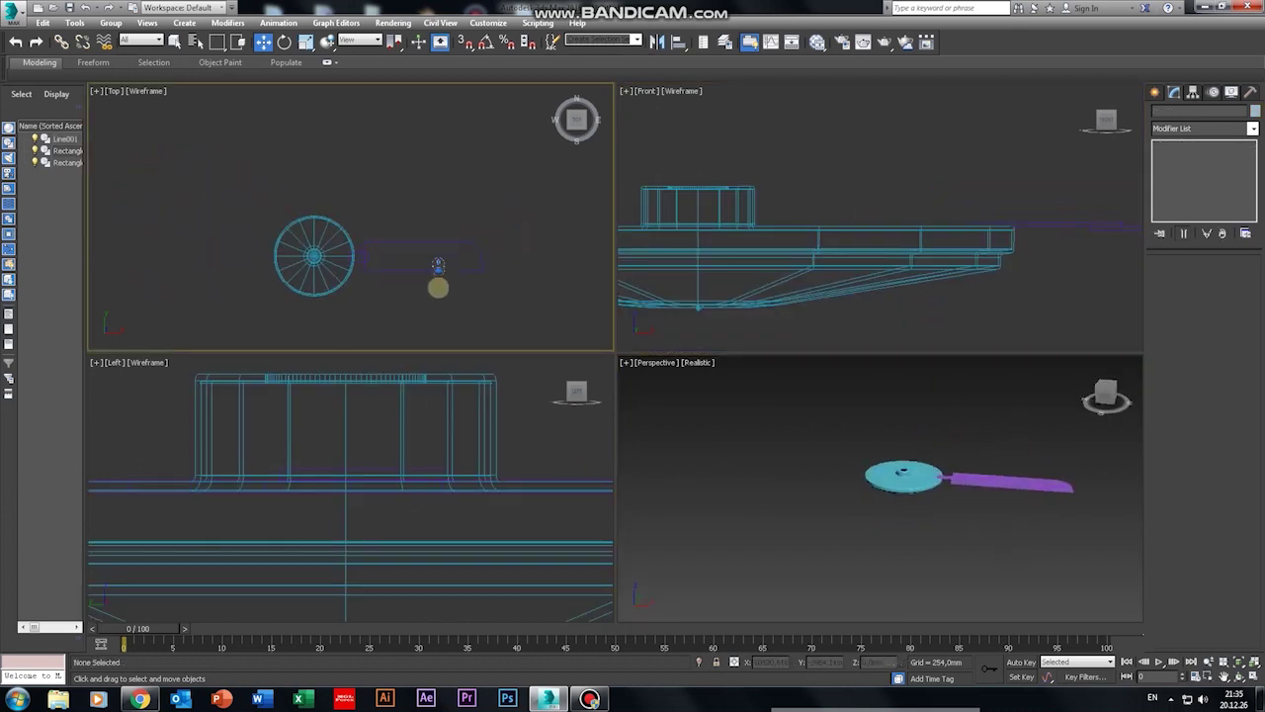
pyautogui.scroll(2, 437, 263)
pyautogui.click(438, 263)
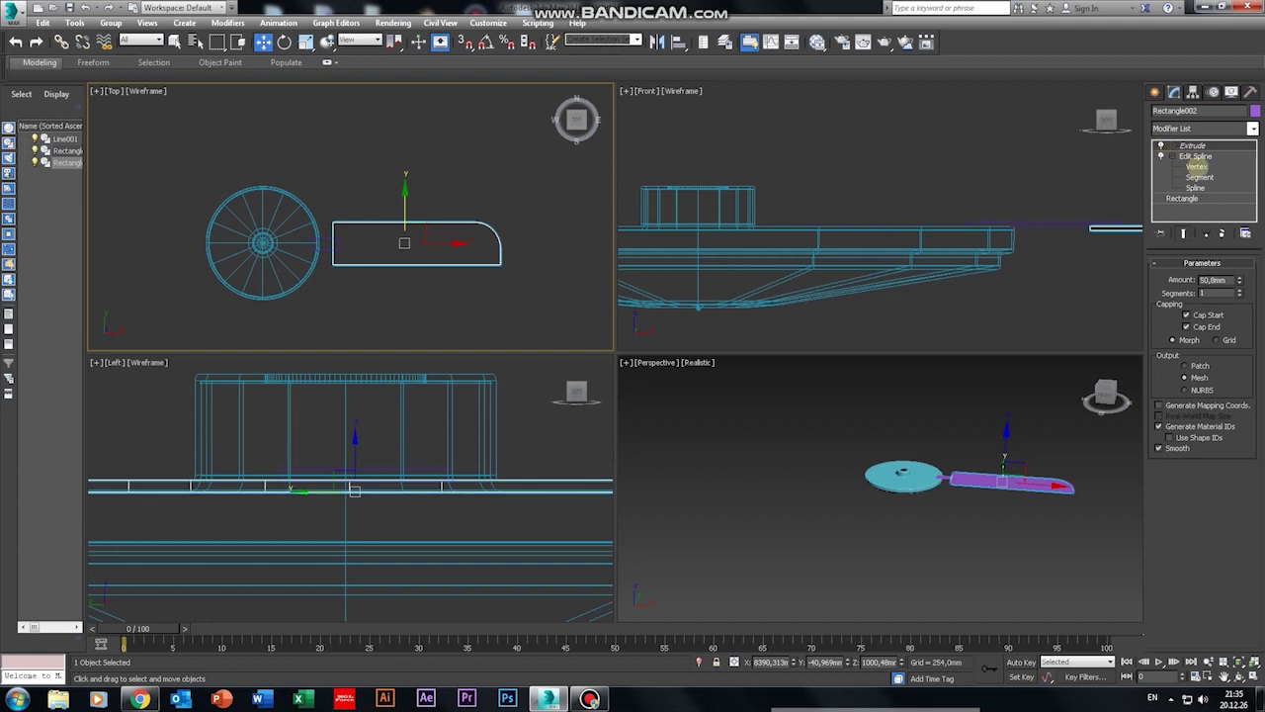
pyautogui.click(1196, 166)
pyautogui.moveTo(521, 221); pyautogui.dragTo(556, 217)
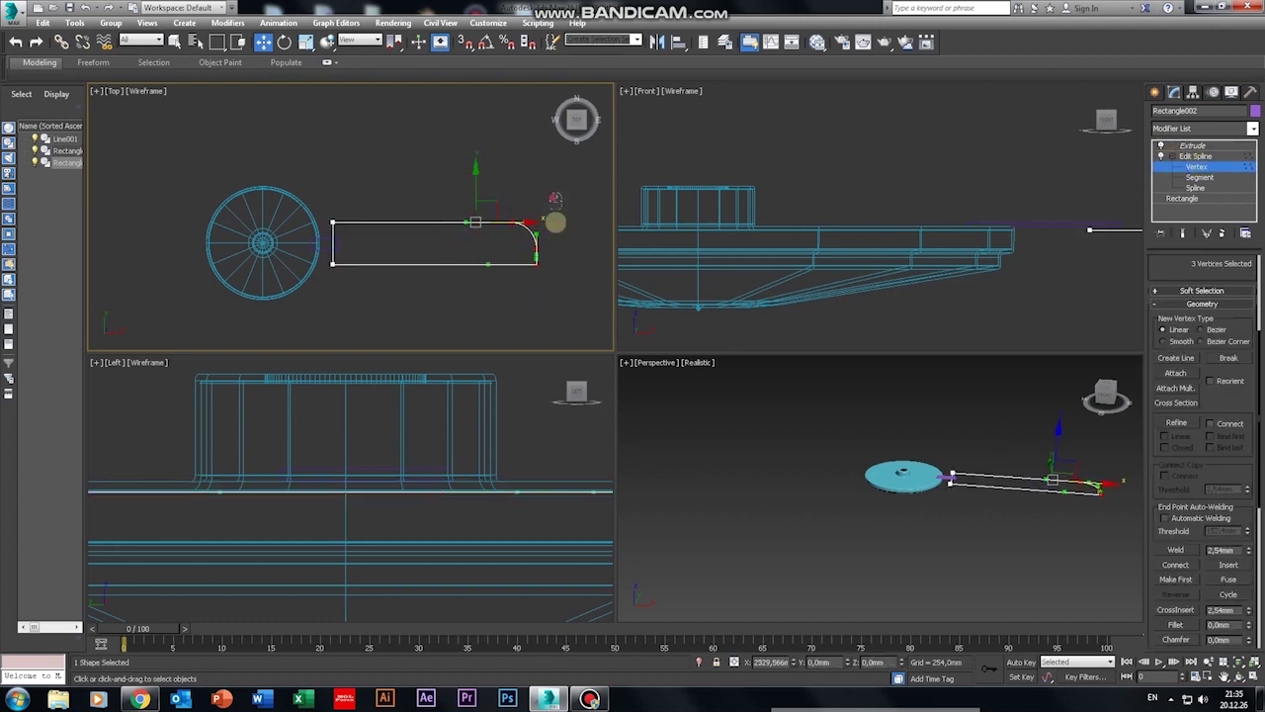
pyautogui.click(597, 181)
pyautogui.click(470, 185)
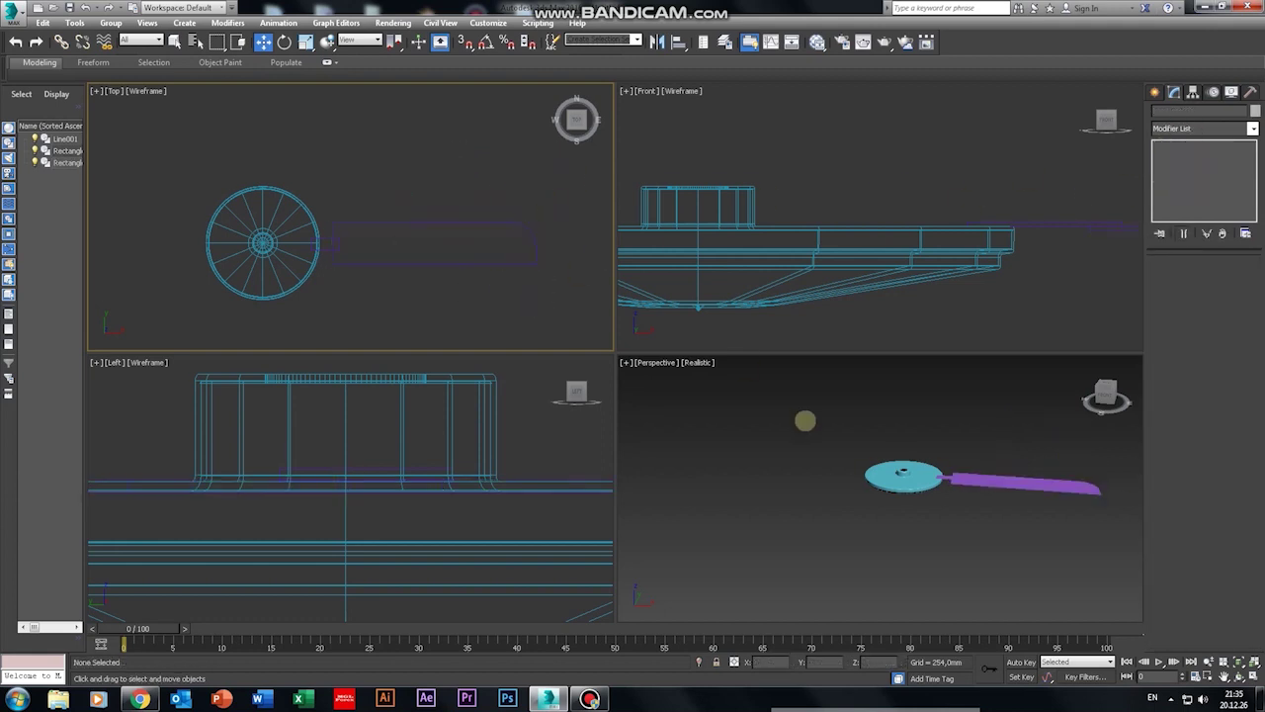
# Step: Group the blade and its connector under the name "1"
pyautogui.moveTo(328, 196); pyautogui.dragTo(327, 195)
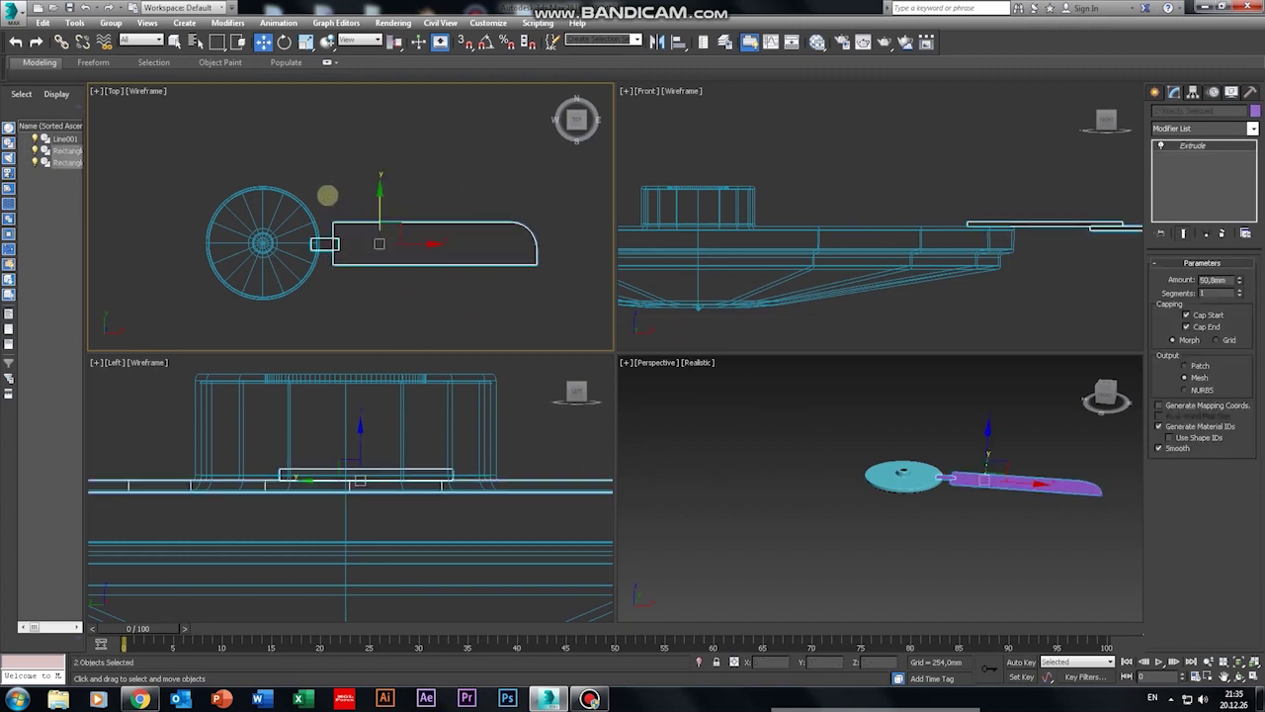
pyautogui.click(109, 22)
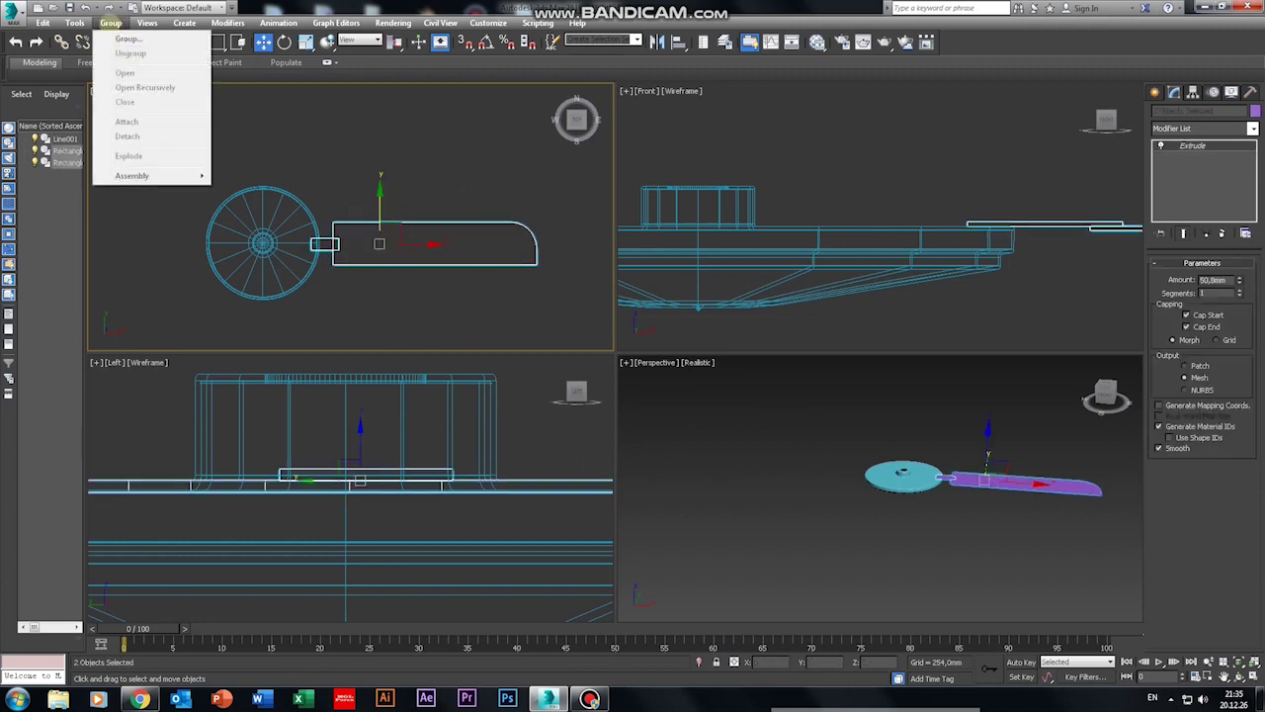
pyautogui.click(127, 38)
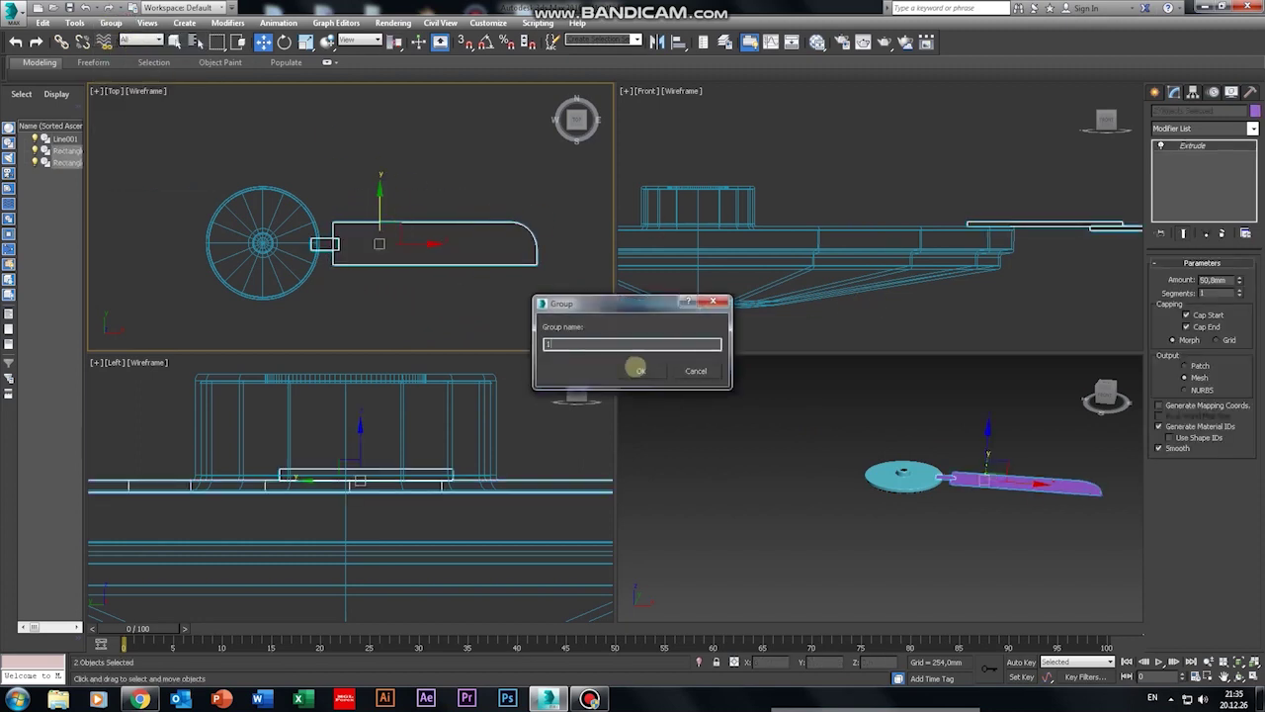
pyautogui.click(642, 371)
# Step: Move only the blade group's pivot to the centre of the disc in the Top view
pyautogui.click(1192, 91)
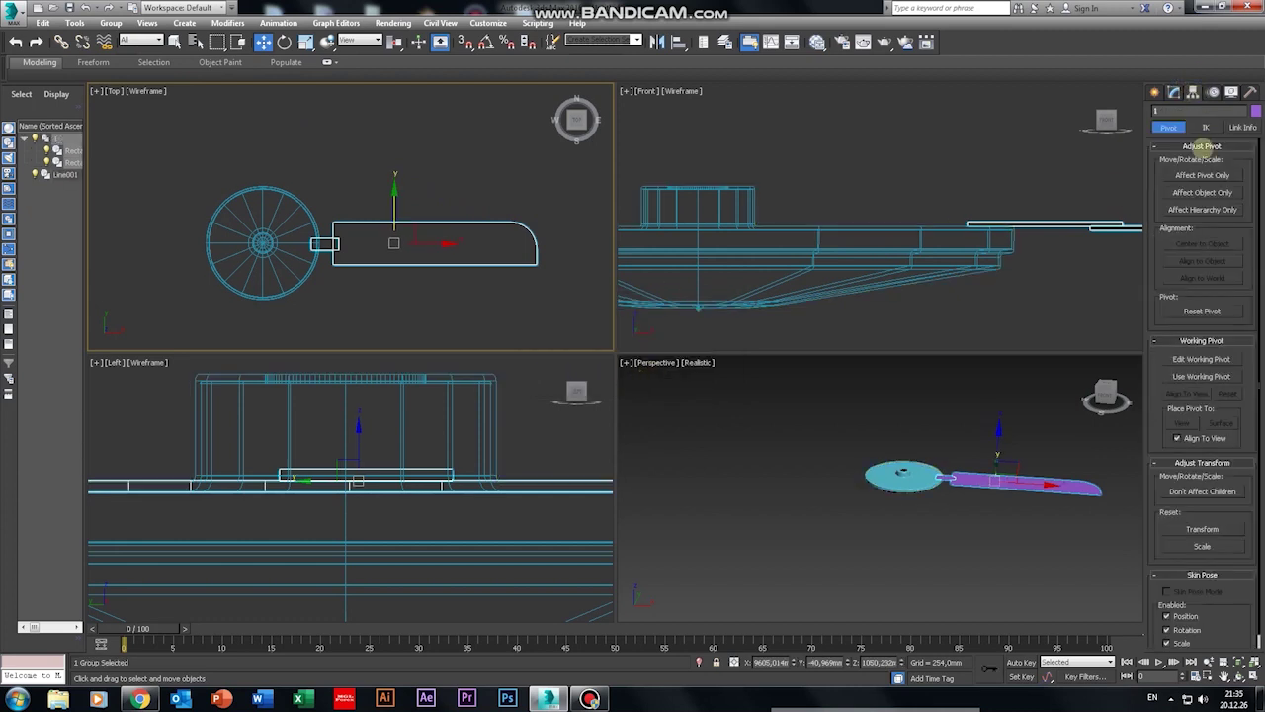
pyautogui.click(1203, 175)
pyautogui.moveTo(459, 245); pyautogui.dragTo(298, 268)
pyautogui.scroll(6, 251, 226)
pyautogui.moveTo(274, 233); pyautogui.dragTo(365, 89, button='middle')
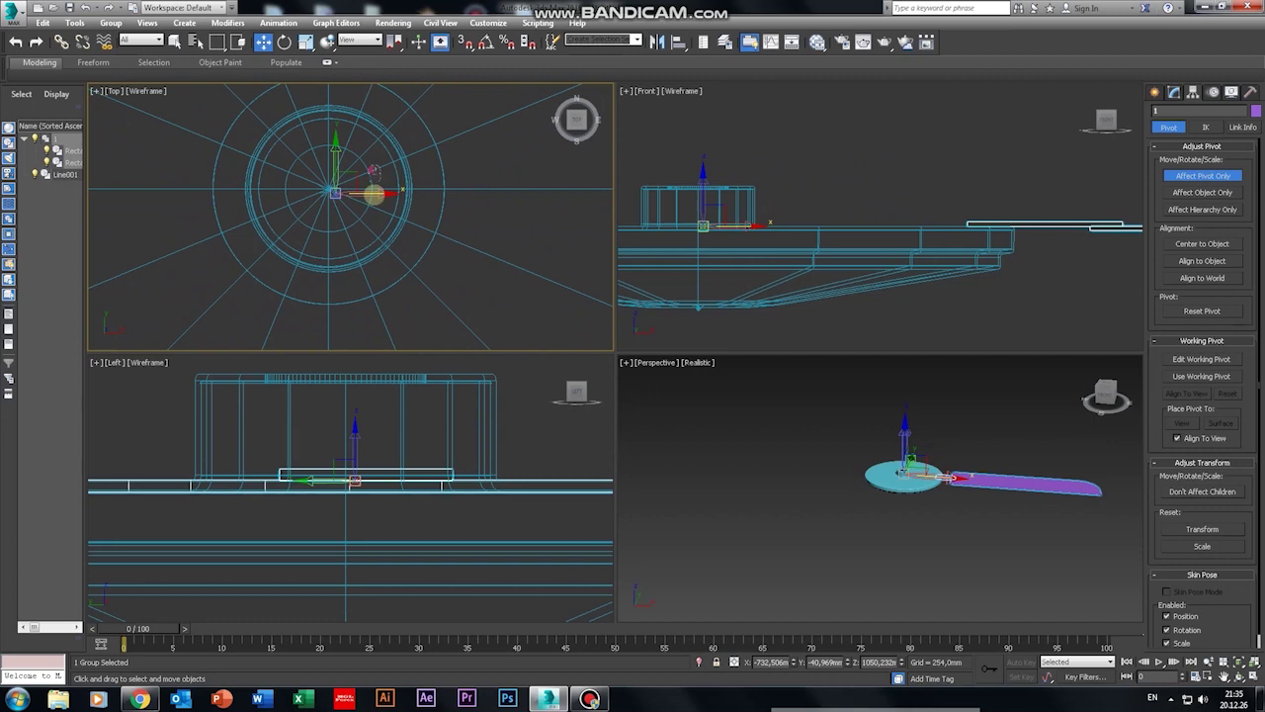
pyautogui.moveTo(373, 194)
pyautogui.mouseDown()
pyautogui.moveTo(328, 158)
pyautogui.moveTo(372, 190)
pyautogui.mouseUp()
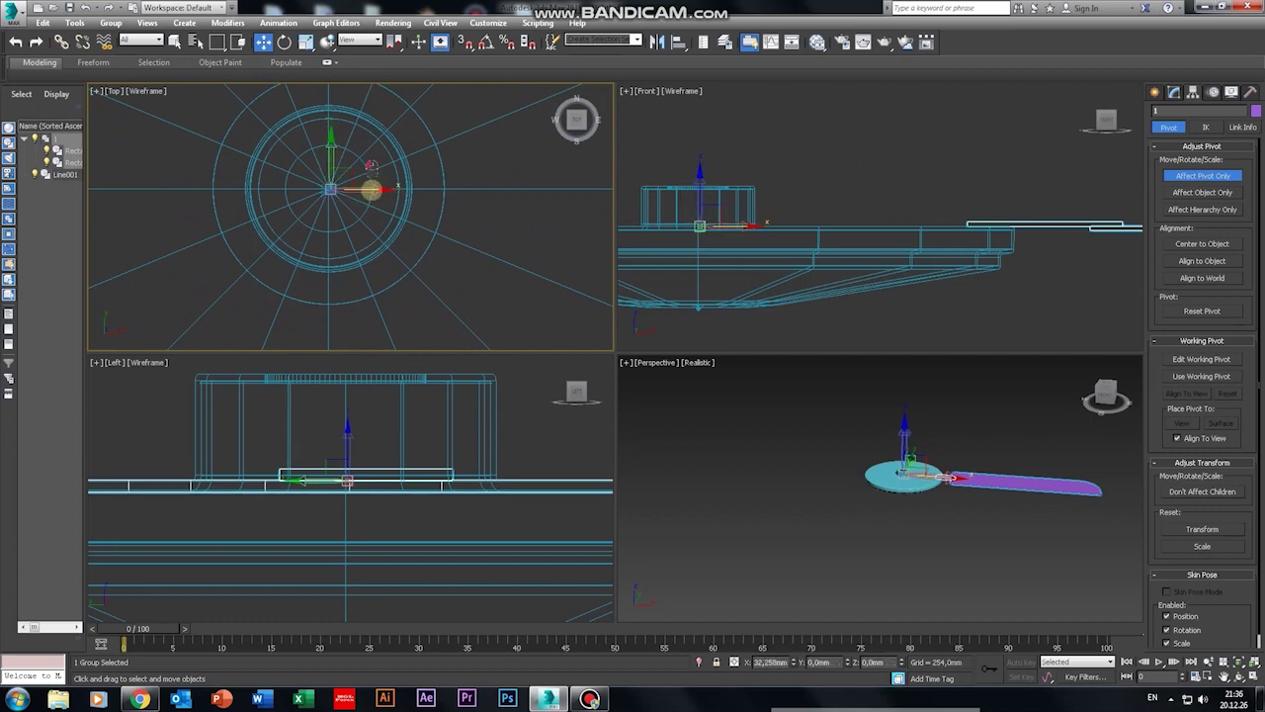
pyautogui.scroll(-5, 441, 231)
pyautogui.click(1209, 171)
# Step: Array the blade group around its pivot as three instances over a total Z rotation of 360 degrees
pyautogui.moveTo(542, 282); pyautogui.dragTo(339, 293, button='middle')
pyautogui.scroll(-3, 339, 293)
pyautogui.moveTo(488, 260); pyautogui.dragTo(461, 234, button='middle')
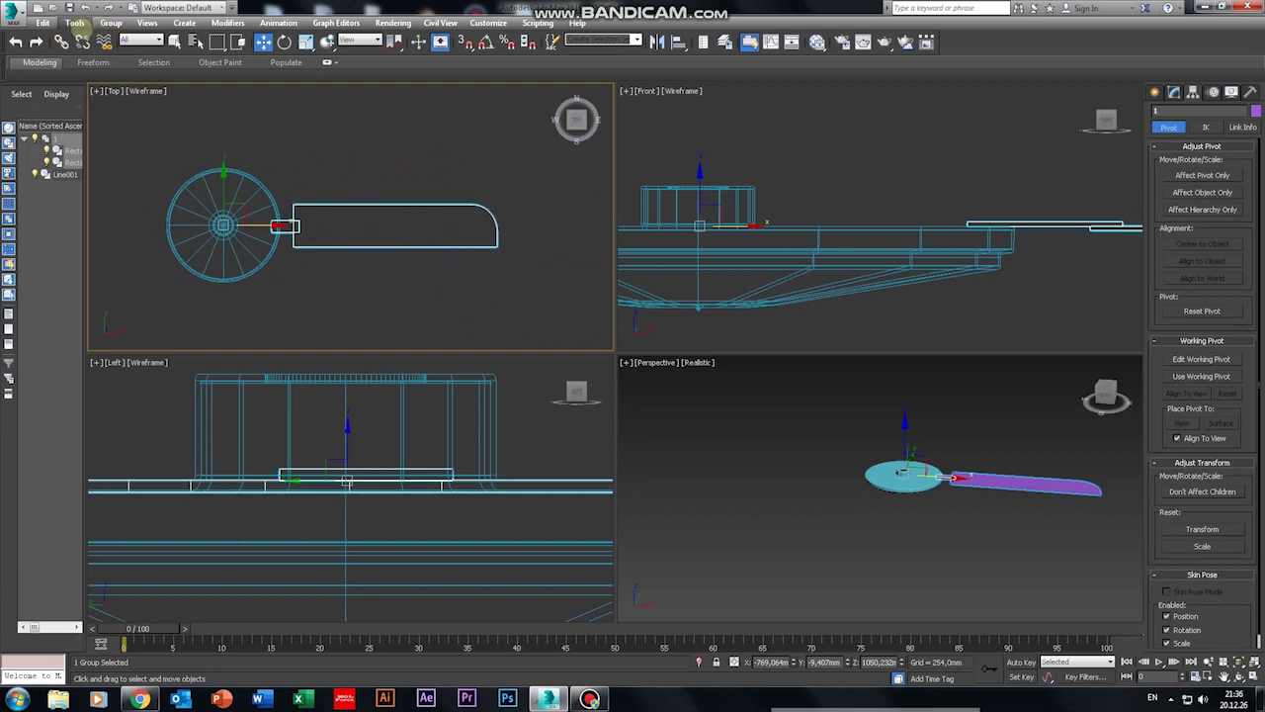
pyautogui.click(75, 23)
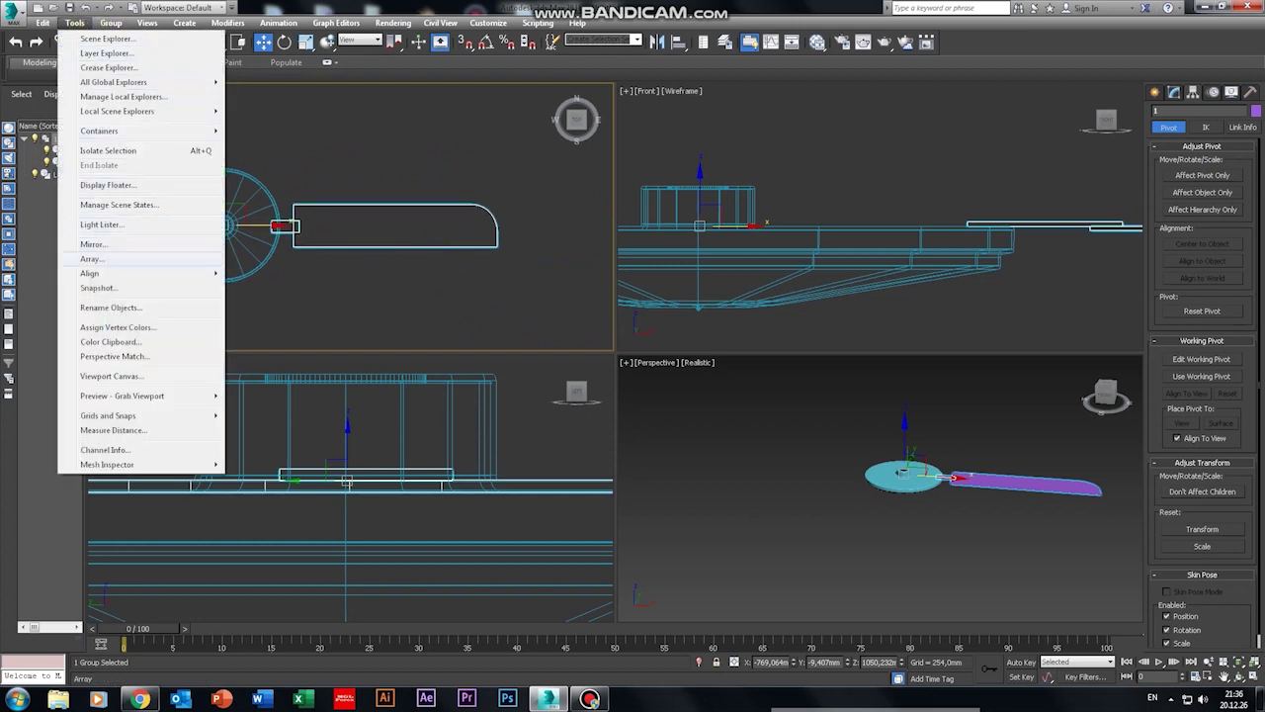
pyautogui.click(114, 258)
pyautogui.moveTo(713, 222); pyautogui.dragTo(898, 217)
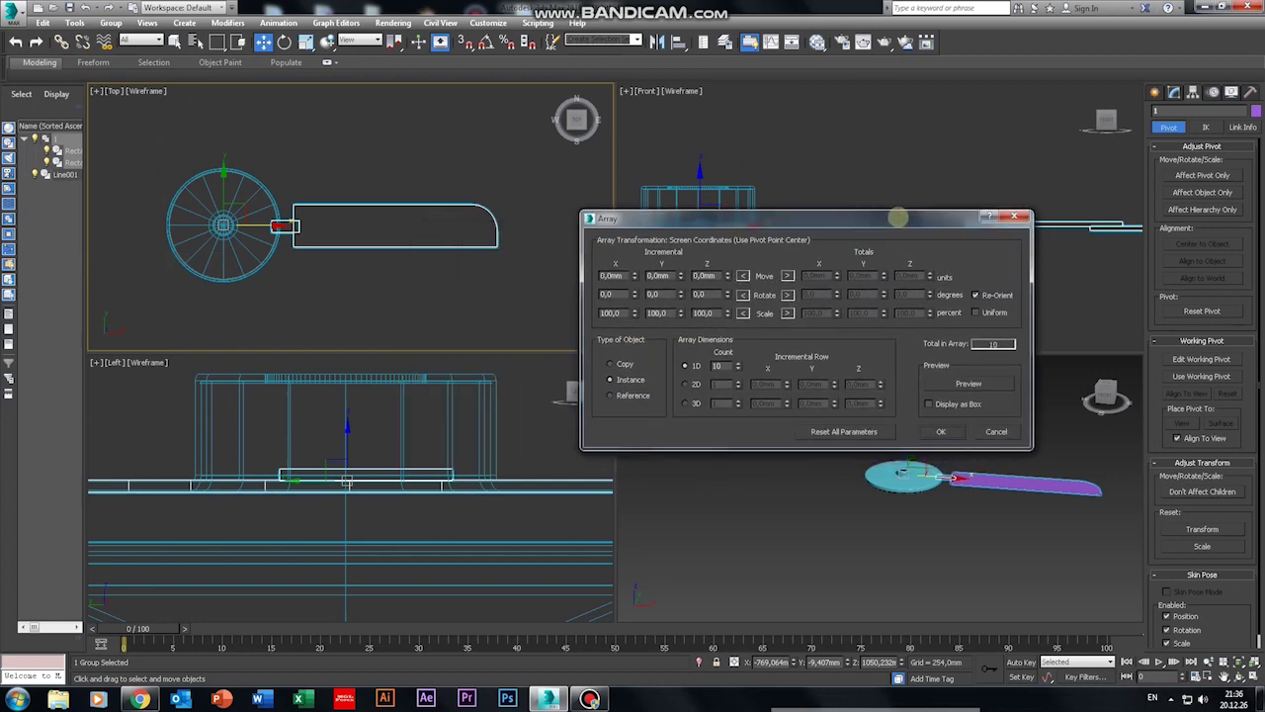
pyautogui.click(494, 218)
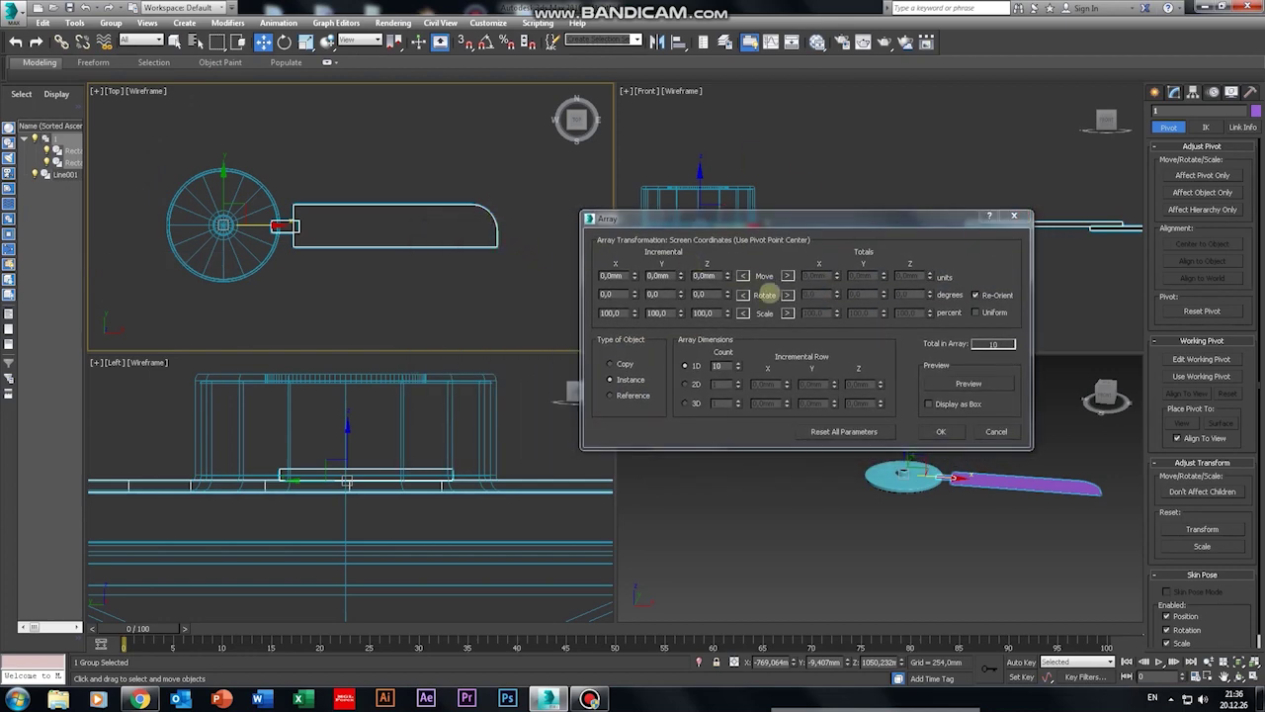
pyautogui.click(787, 294)
pyautogui.click(901, 295)
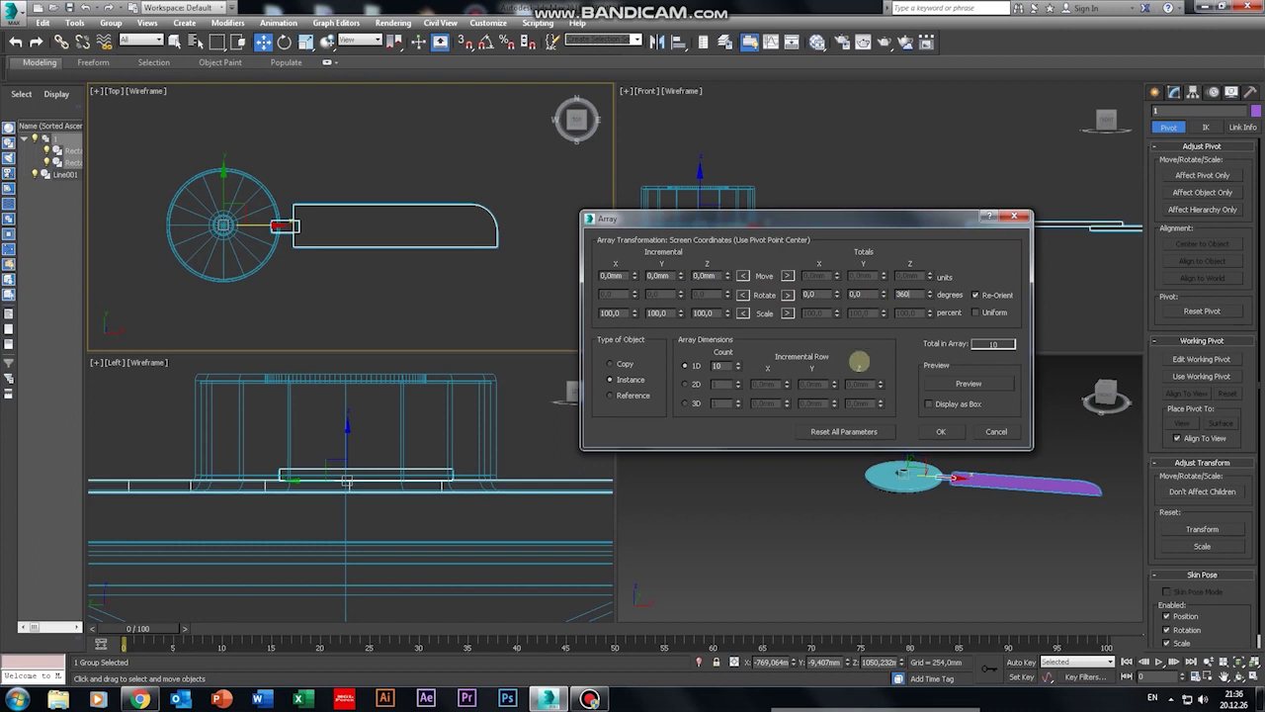
pyautogui.click(989, 383)
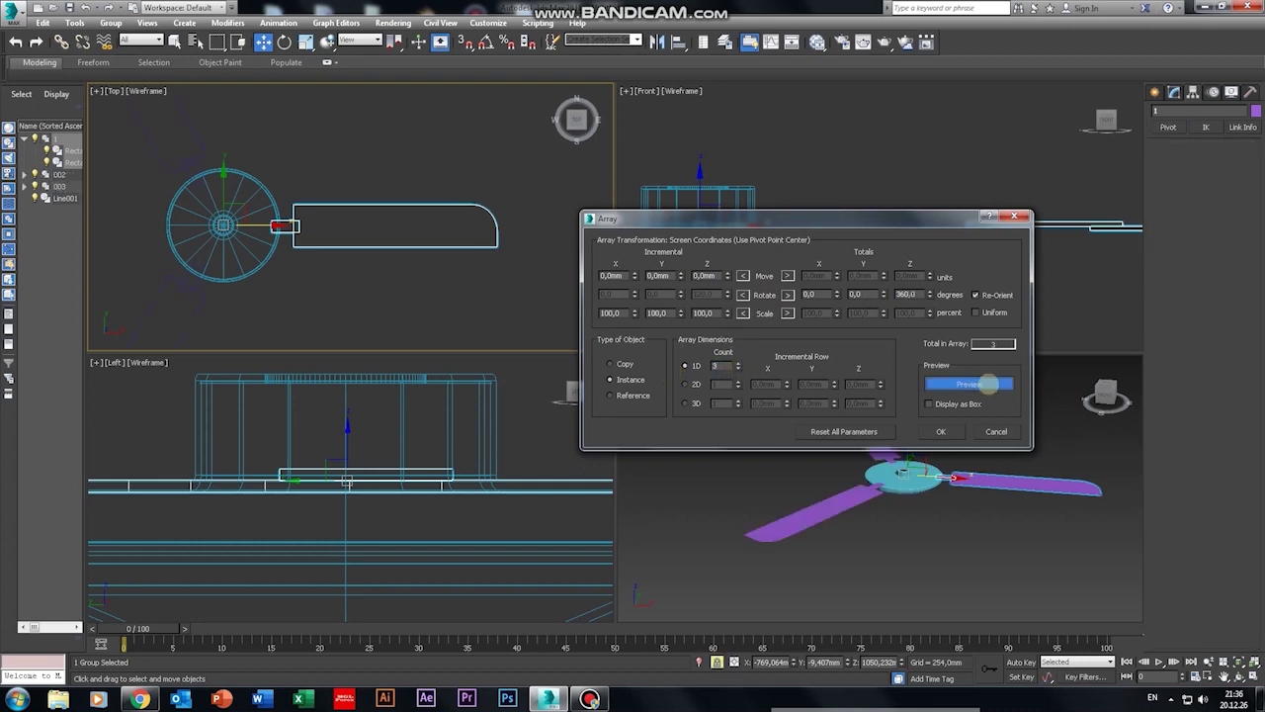
pyautogui.click(941, 431)
pyautogui.moveTo(859, 543)
pyautogui.keyDown('alt'); pyautogui.mouseDown(button='middle')
pyautogui.moveTo(861, 446)
pyautogui.moveTo(857, 545)
pyautogui.mouseUp(button='middle'); pyautogui.keyUp('alt')
# Step: Create a cylinder at the disc's centre with a radius of about 523 mm and a height of about 1265 mm
pyautogui.click(415, 288)
pyautogui.moveTo(249, 288); pyautogui.dragTo(384, 257, button='middle')
pyautogui.scroll(7, 365, 196)
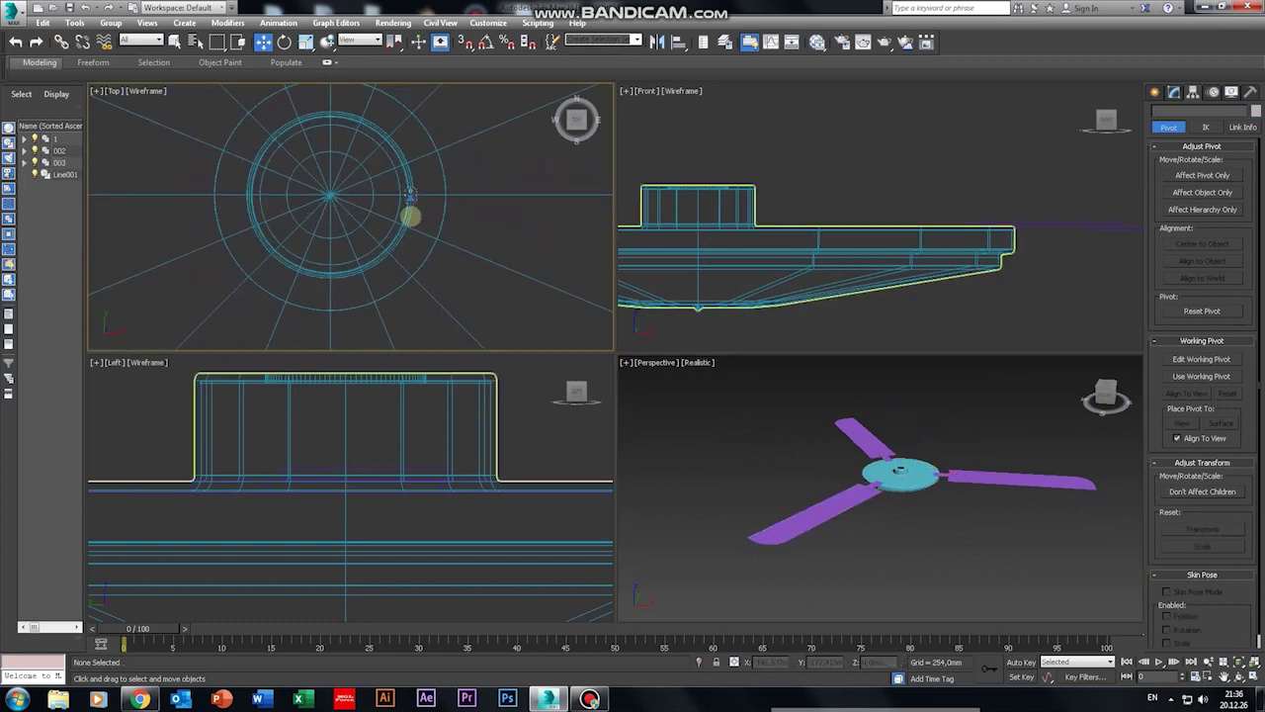
pyautogui.moveTo(409, 215); pyautogui.dragTo(436, 231, button='middle')
pyautogui.click(1153, 92)
pyautogui.click(1160, 114)
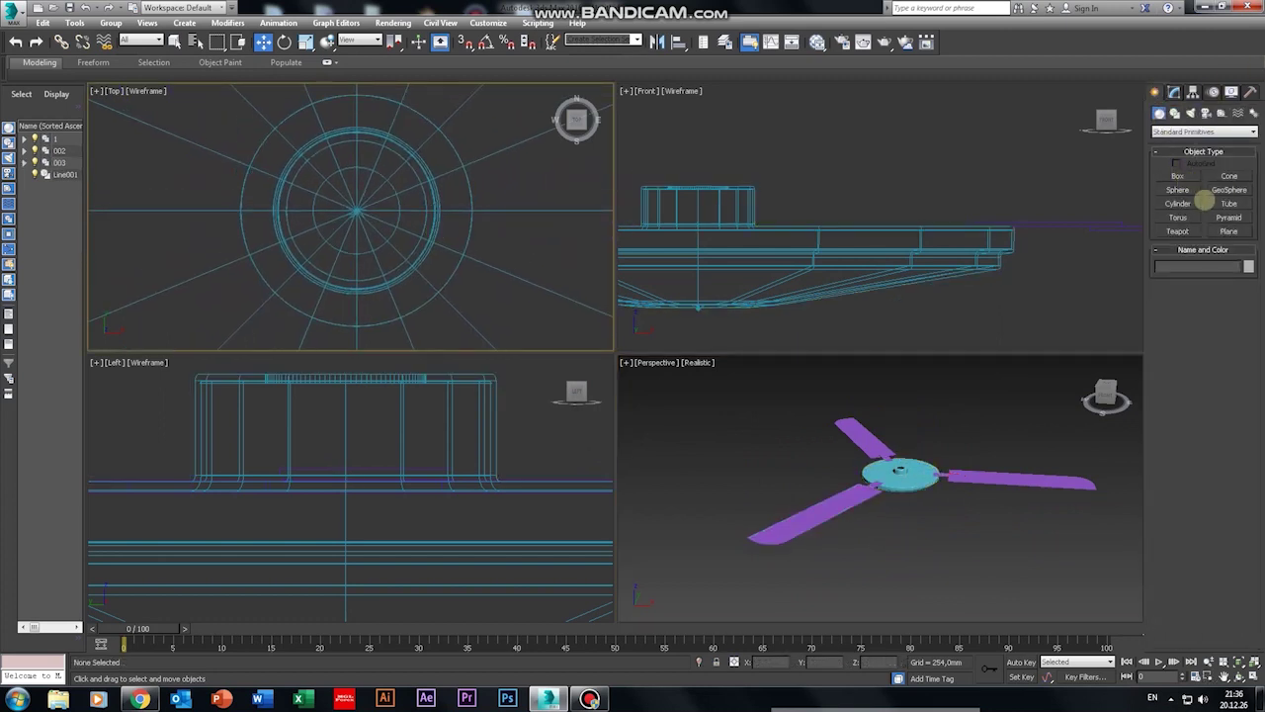
pyautogui.click(1177, 202)
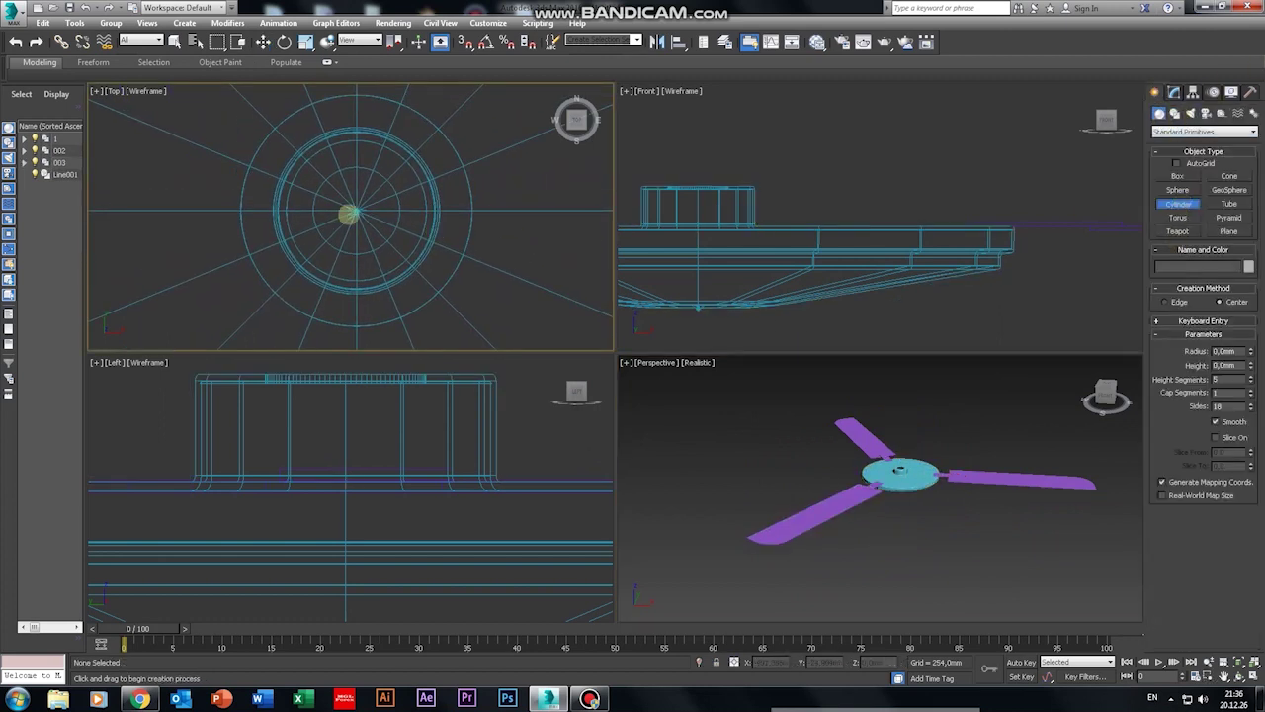
pyautogui.moveTo(356, 210); pyautogui.dragTo(392, 265)
pyautogui.click(948, 157)
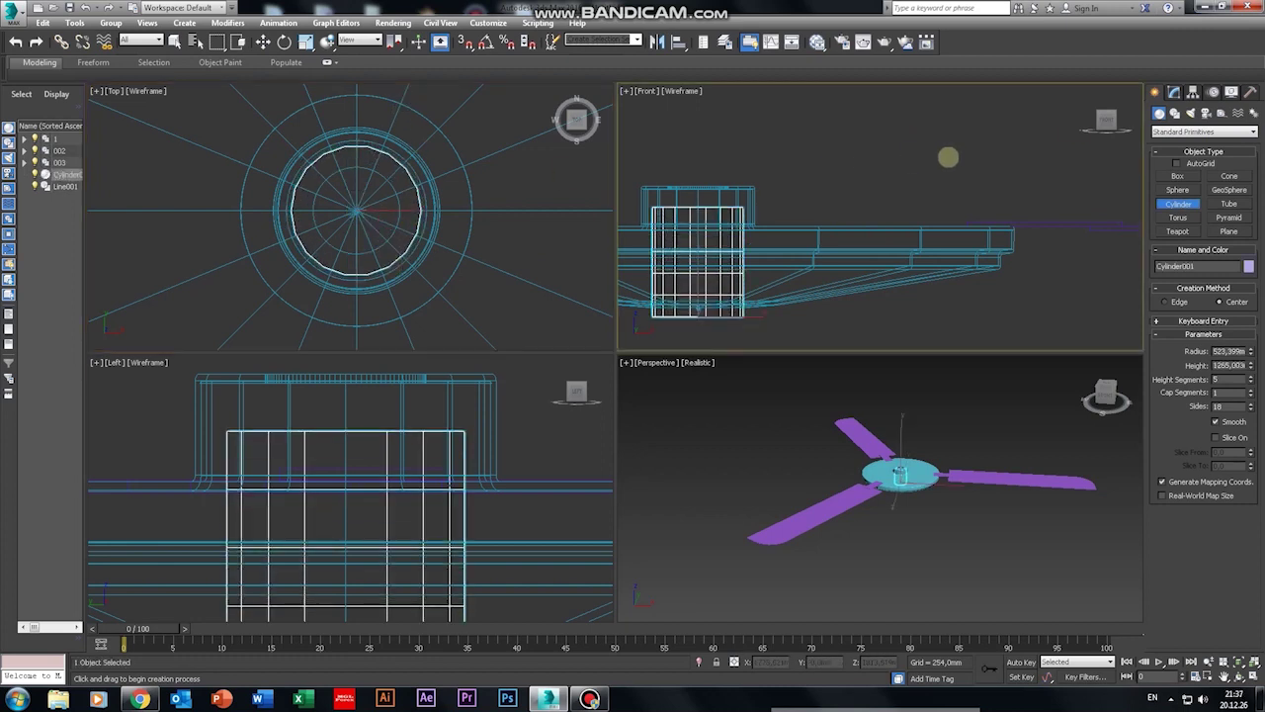
# Step: Increase the cylinder's height to about 20835 mm and raise it about 1155 mm so its base sits inside the hub
pyautogui.click(1175, 91)
pyautogui.moveTo(1251, 294); pyautogui.dragTo(65, 107)
pyautogui.moveTo(760, 246); pyautogui.dragTo(834, 271, button='middle')
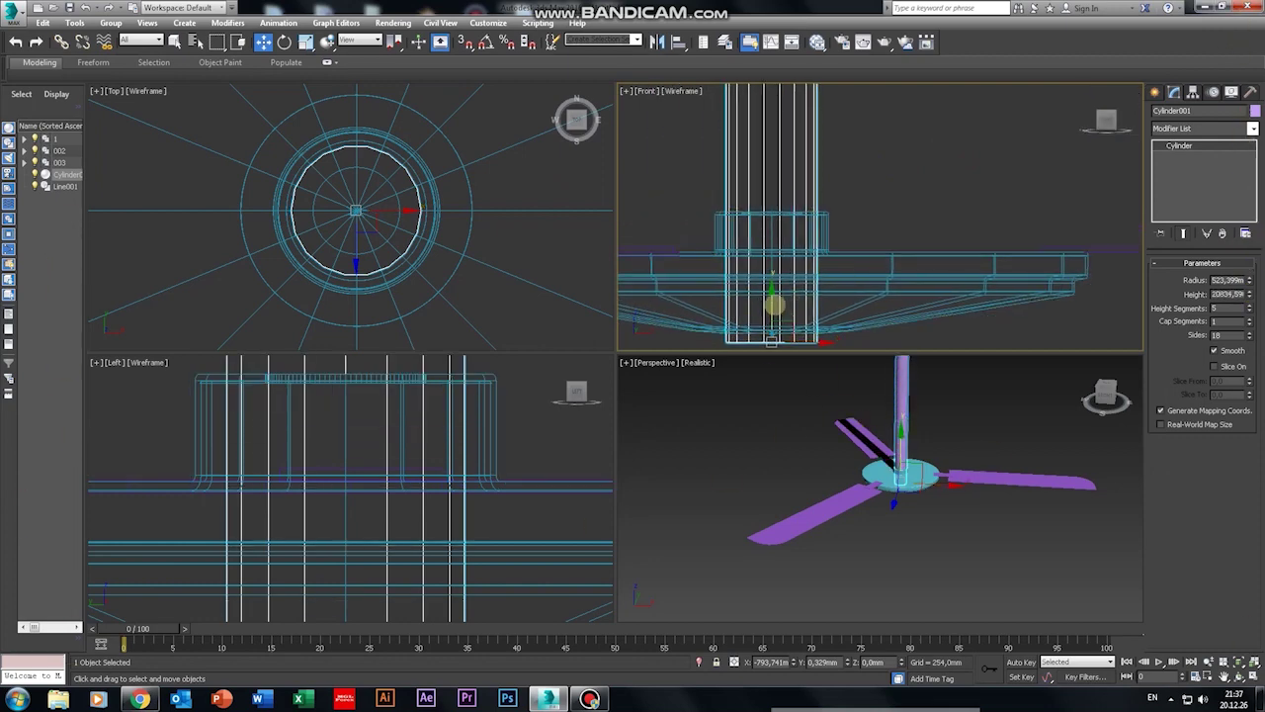
pyautogui.moveTo(774, 303); pyautogui.dragTo(787, 203)
# Step: Reduce the cylinder's radius to about 272 mm and its height to about 15834 mm
pyautogui.scroll(8, 895, 480)
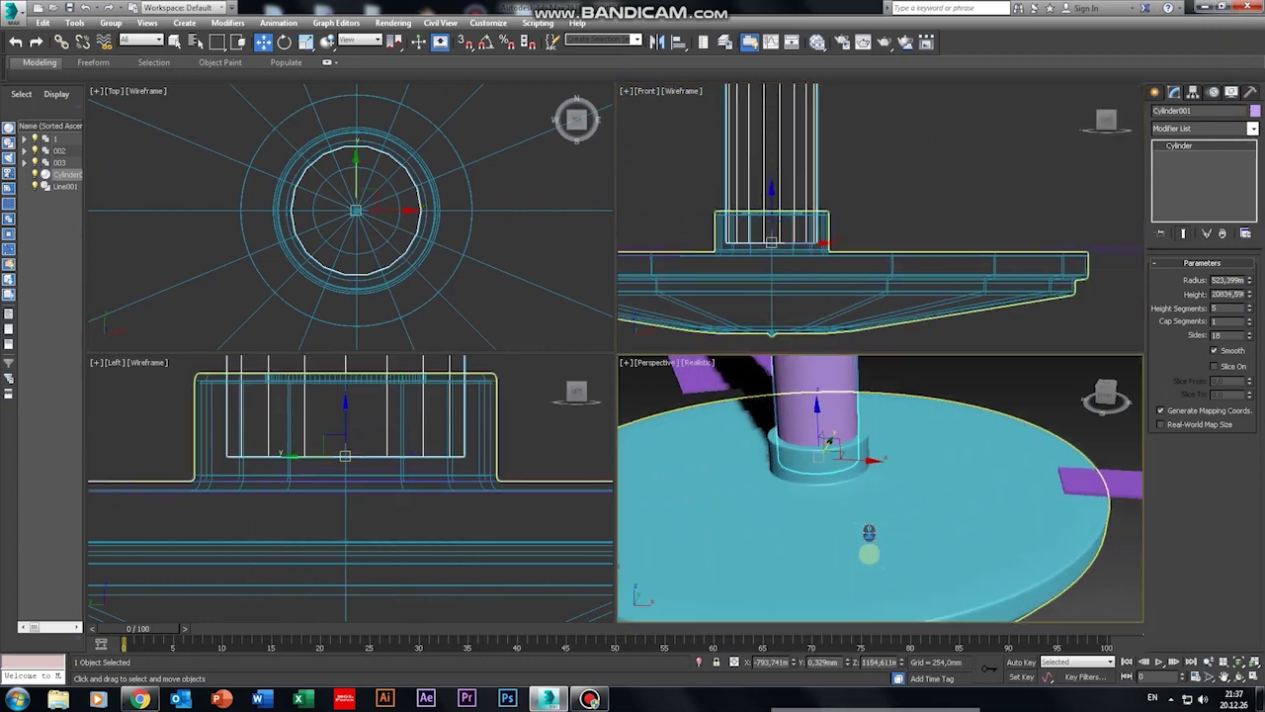
pyautogui.moveTo(1248, 280); pyautogui.dragTo(1253, 313)
pyautogui.keyDown('alt'); pyautogui.moveTo(880, 455); pyautogui.dragTo(931, 463, button='middle'); pyautogui.keyUp('alt')
pyautogui.click(869, 560)
pyautogui.scroll(-3, 870, 557)
pyautogui.scroll(-8, 801, 450)
pyautogui.click(866, 426)
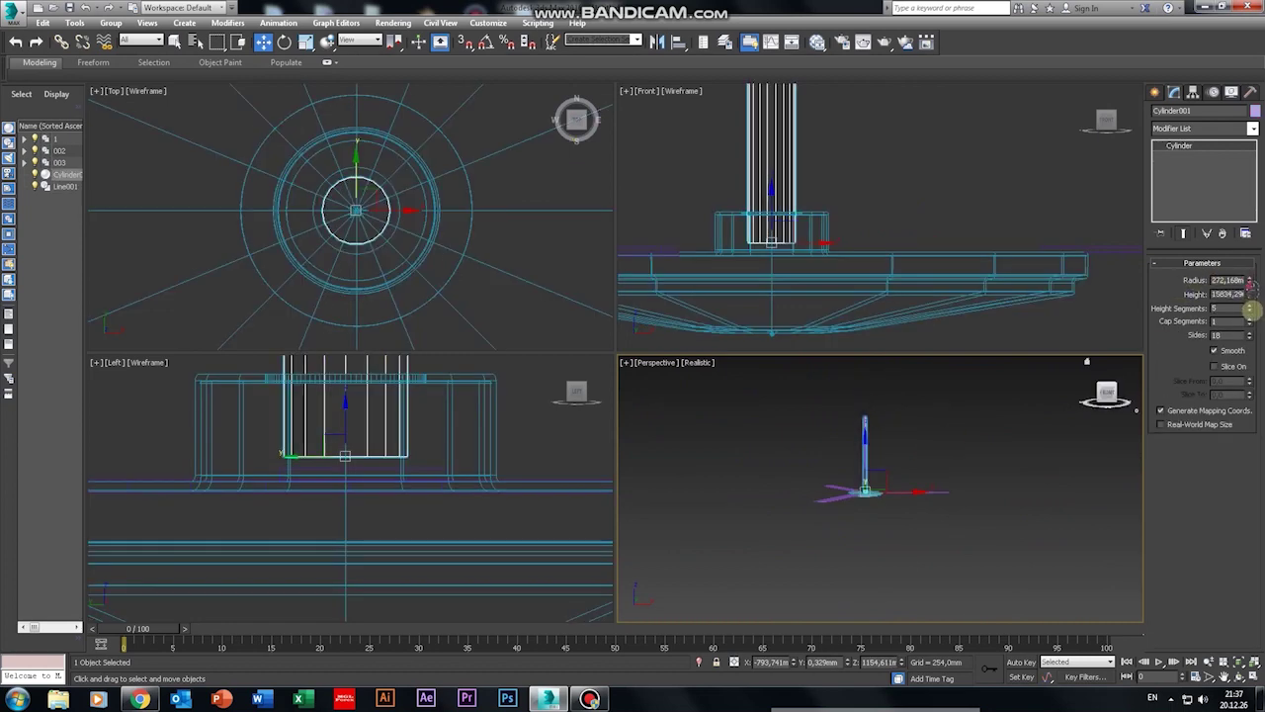
# Step: Check the rod's proportions against the disc and blades, and maximize the Front view around the disc and the rod's base
pyautogui.scroll(4, 881, 480)
pyautogui.moveTo(881, 480); pyautogui.dragTo(902, 555, button='middle')
pyautogui.click(901, 555)
pyautogui.scroll(-7, 867, 305)
pyautogui.moveTo(796, 292); pyautogui.dragTo(838, 230, button='middle')
pyautogui.scroll(3, 801, 248)
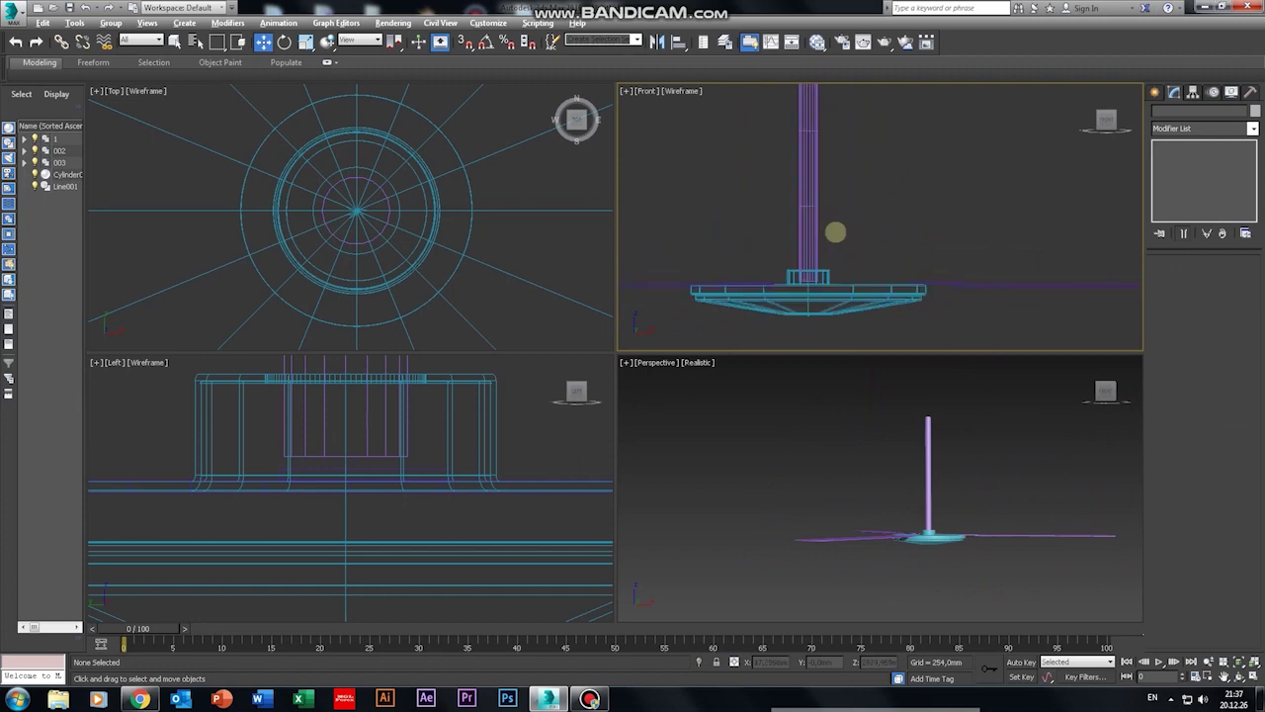
pyautogui.hotkey('alt', 'w')
pyautogui.moveTo(408, 522); pyautogui.dragTo(533, 419, button='middle')
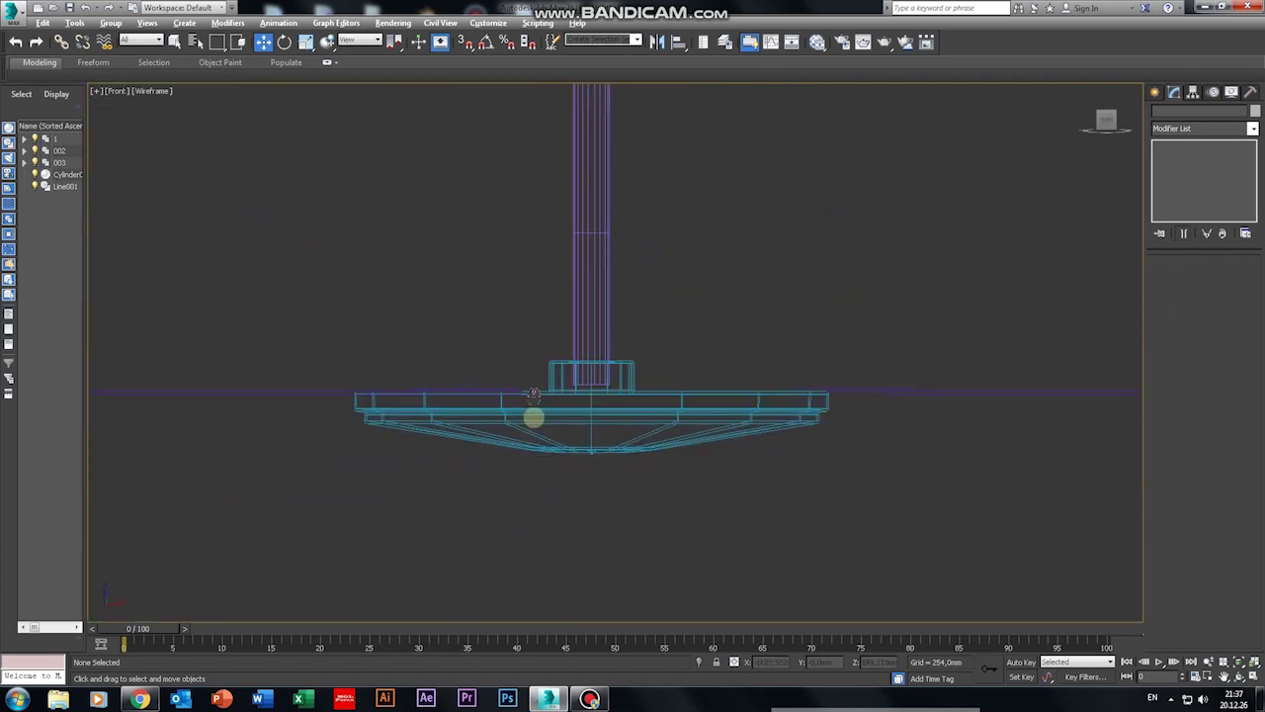